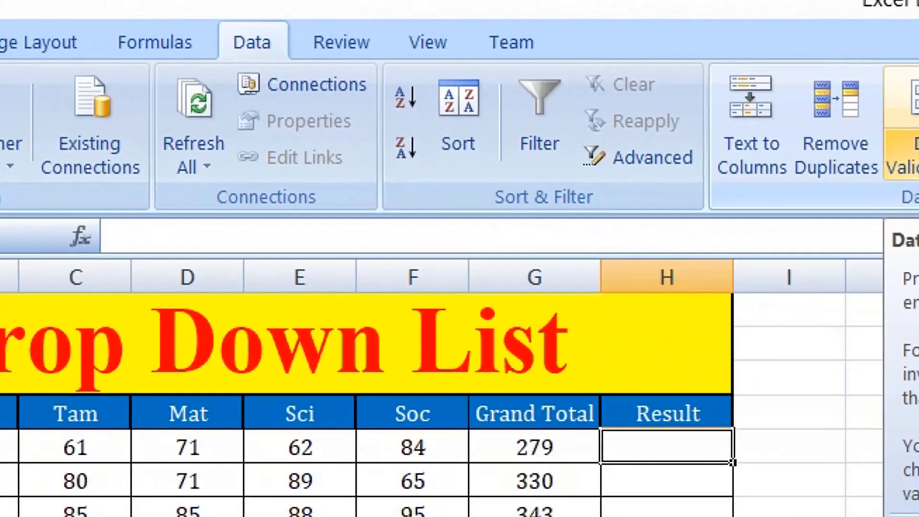
- Apply data validation to Result cell H5, allowing a List with the source Pass,Fail
left_click(732, 162)
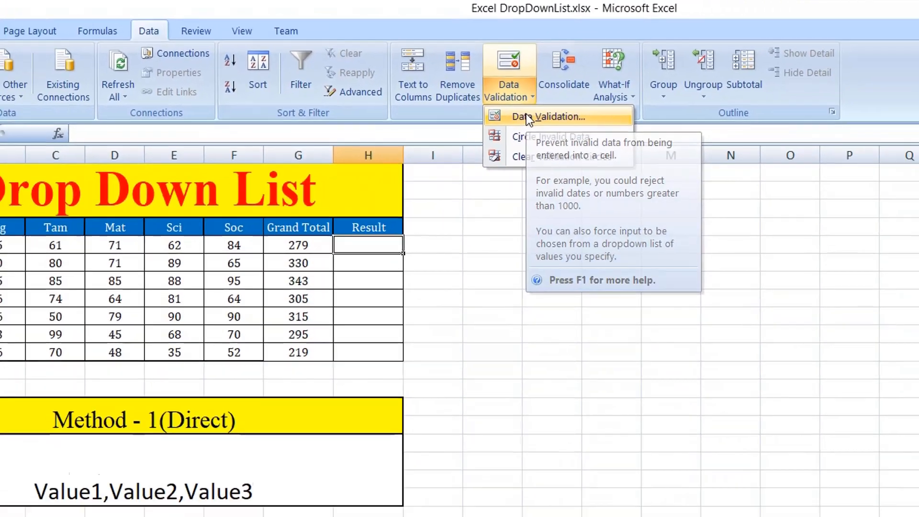
left_click(526, 116)
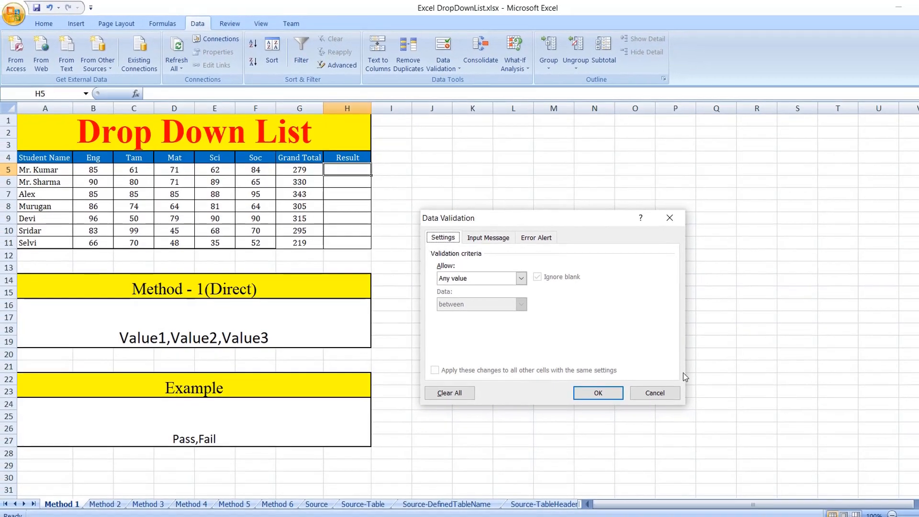
left_click(481, 278)
left_click(453, 315)
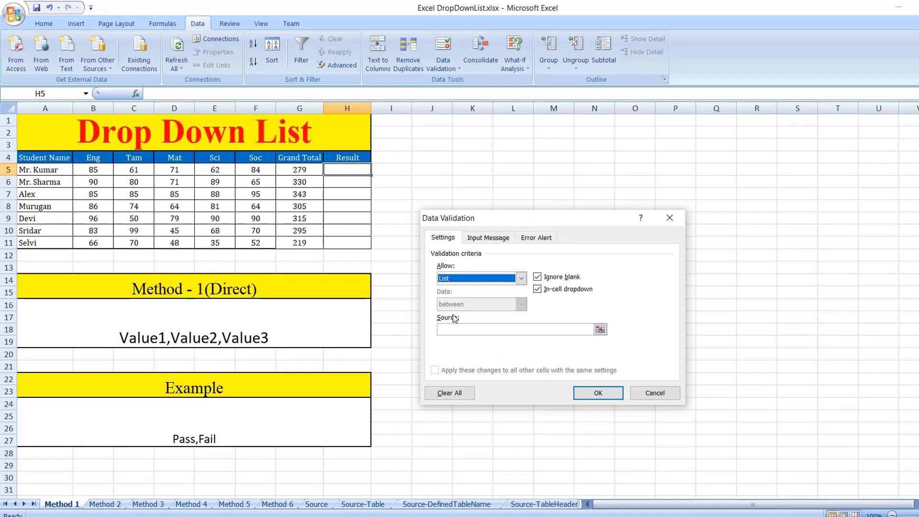
left_click(449, 330)
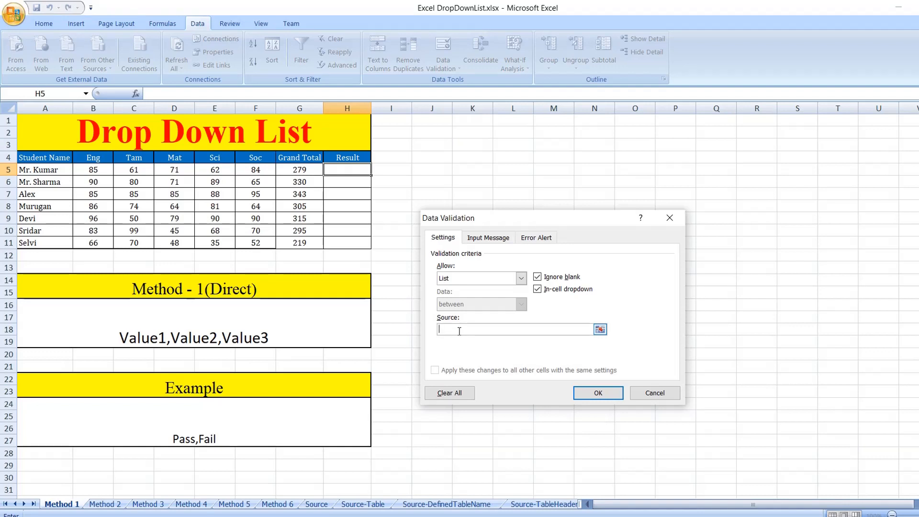
type("Pass,Fail")
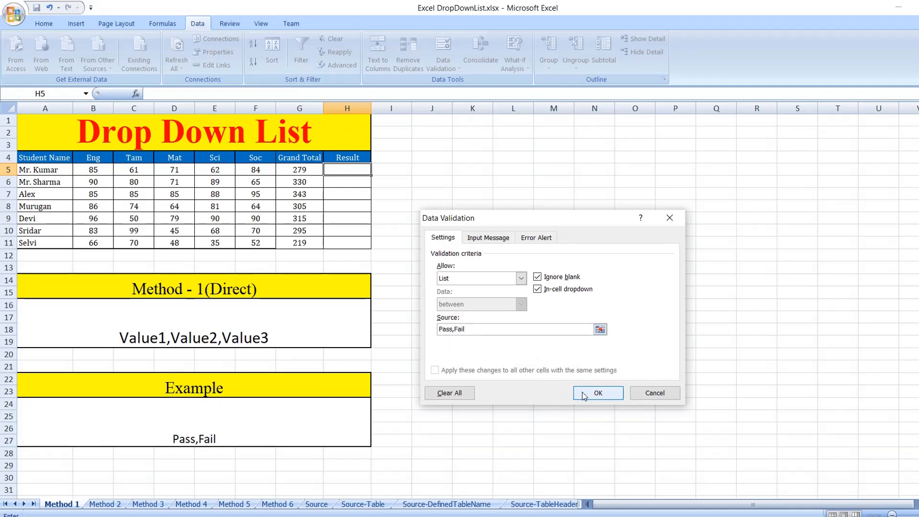
left_click(491, 239)
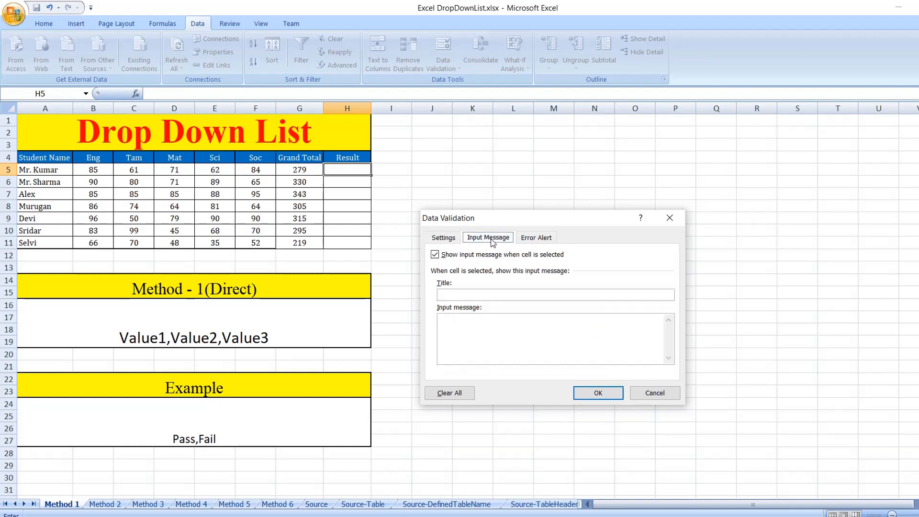
left_click(536, 238)
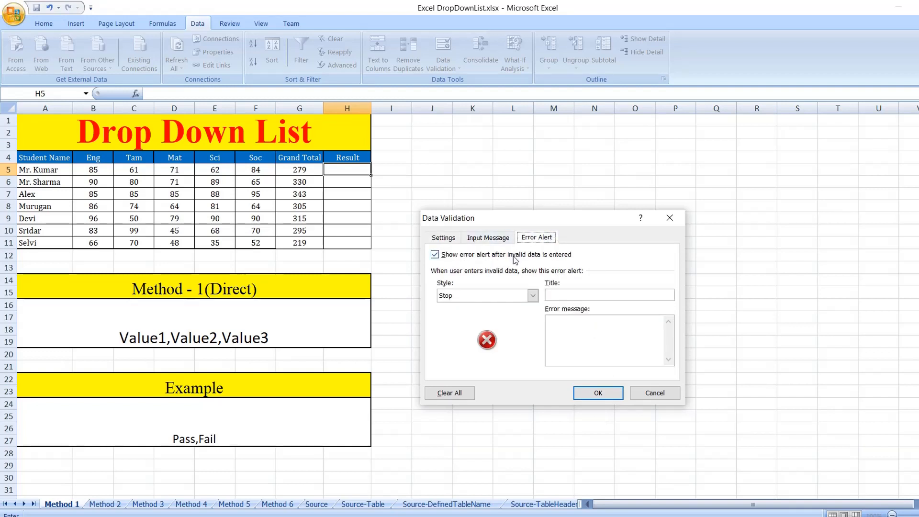
left_click(443, 238)
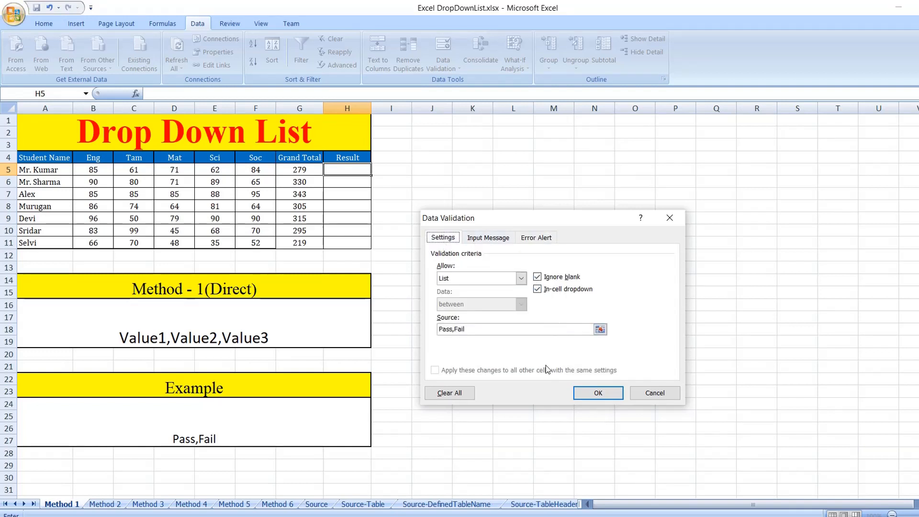
left_click(598, 394)
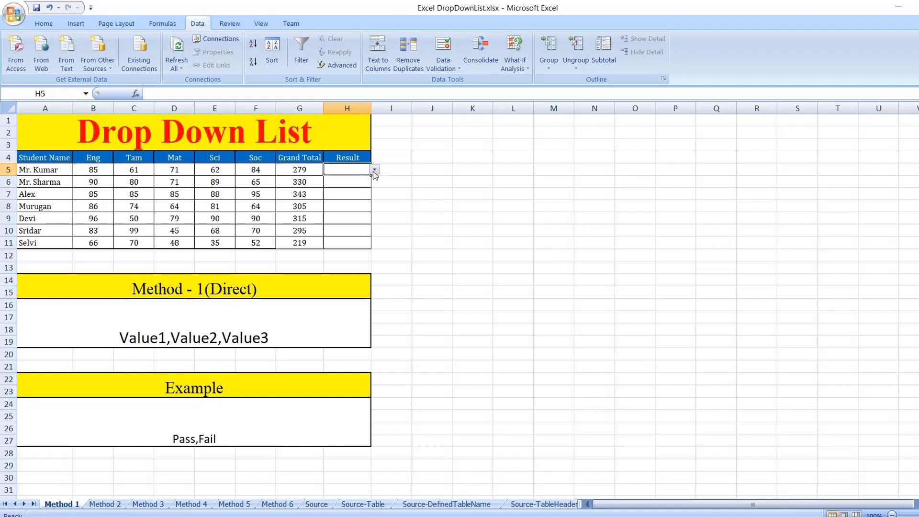
- Choose Pass from the drop-down list in H5, and replace it with Fail
left_click(374, 171)
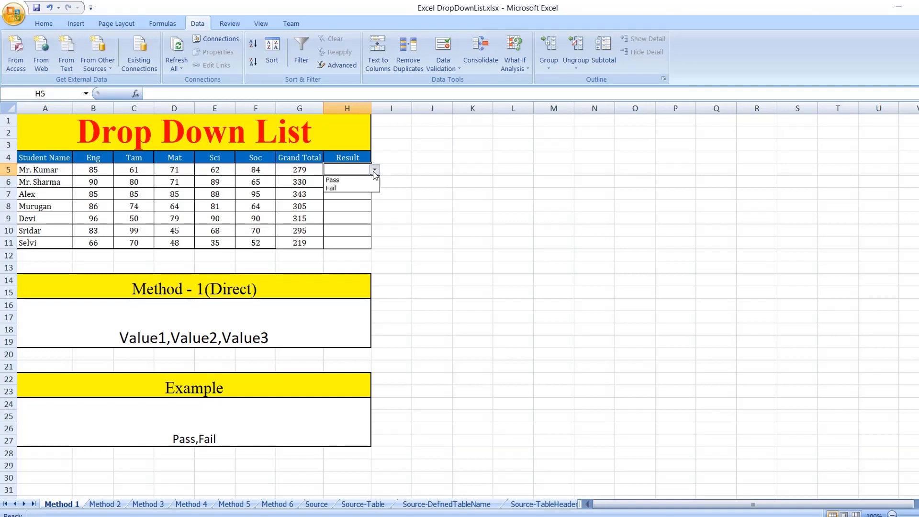
left_click(357, 179)
left_click(375, 169)
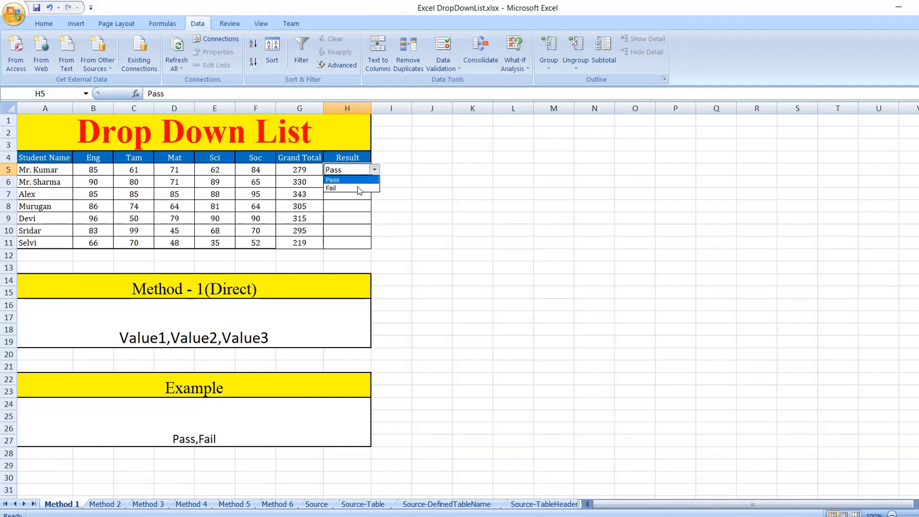
left_click(359, 188)
left_click(345, 195)
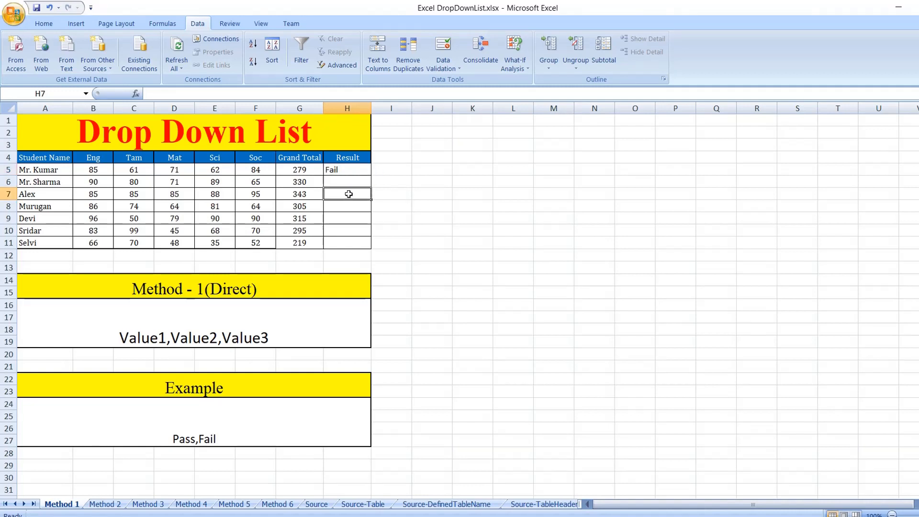
- Switch to the Method 2 sheet and highlight the Cell Range wording in its method description
left_click(177, 316)
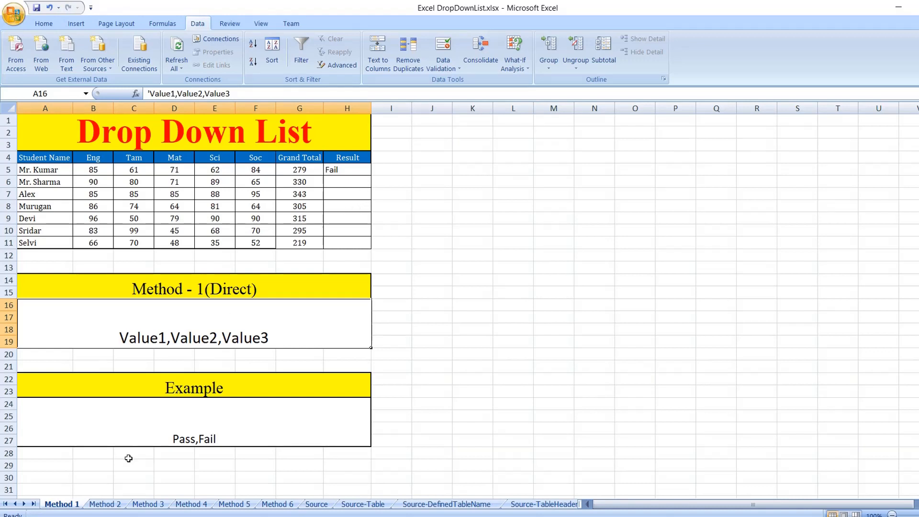
left_click(105, 506)
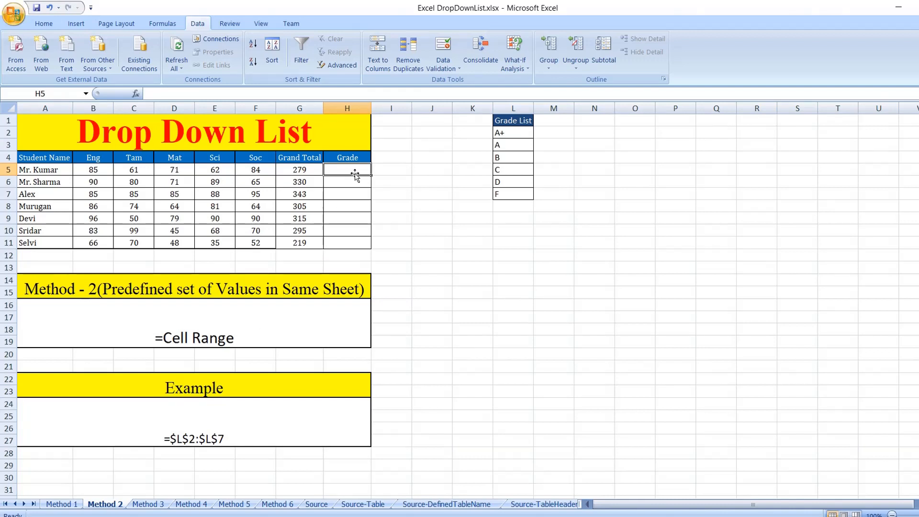
left_click(163, 336)
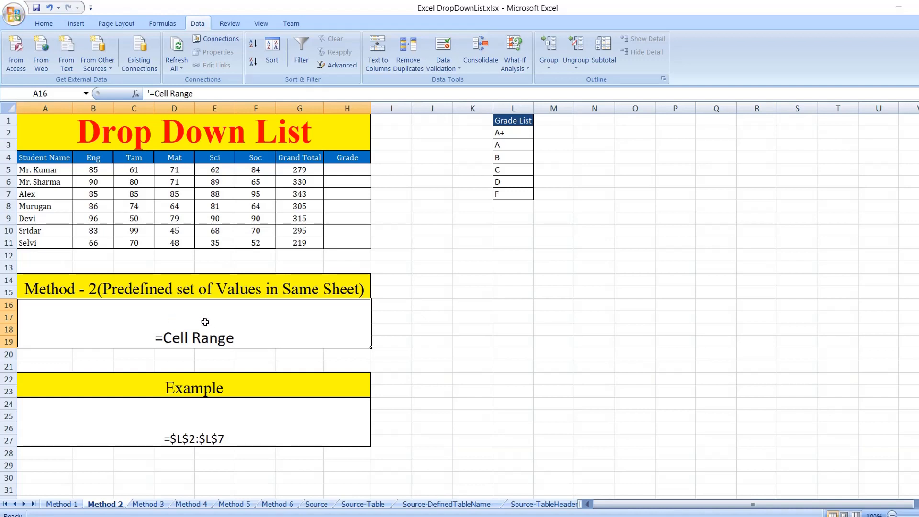
double_click(169, 339)
left_click_drag(165, 338, 236, 340)
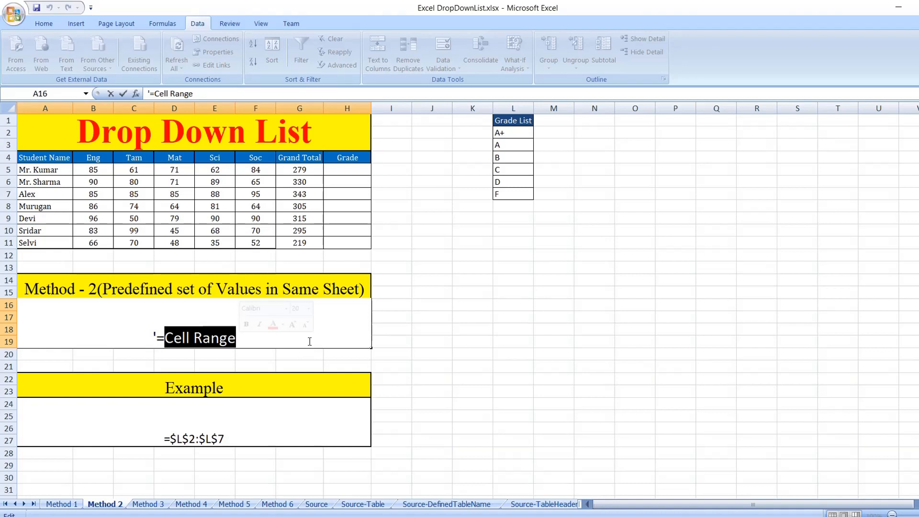
- Set up List validation for cell I17 with the grade range =$L$2:$L$7 as its source
left_click(409, 318)
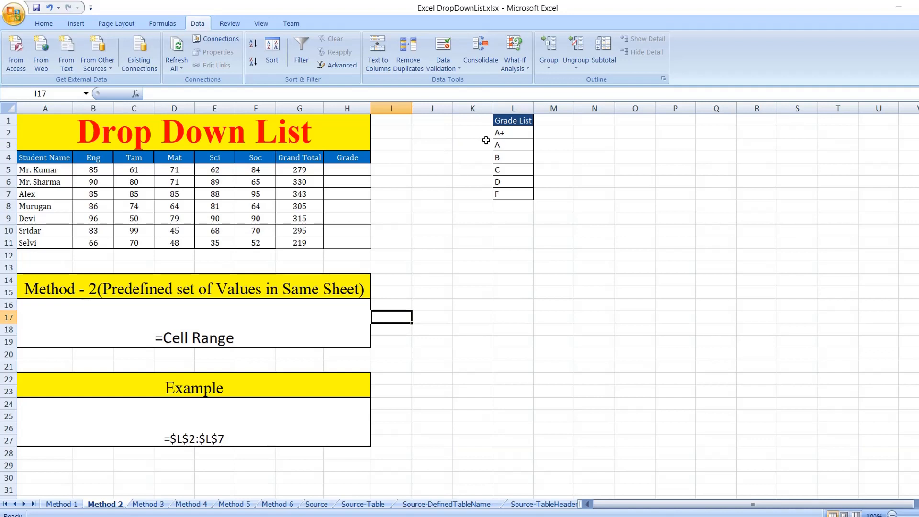
left_click(455, 68)
left_click(462, 82)
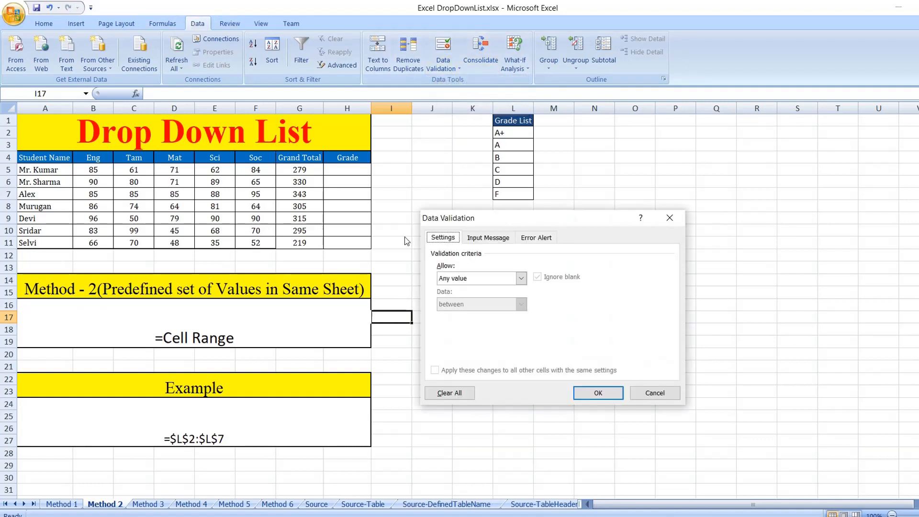
left_click(473, 277)
left_click(464, 314)
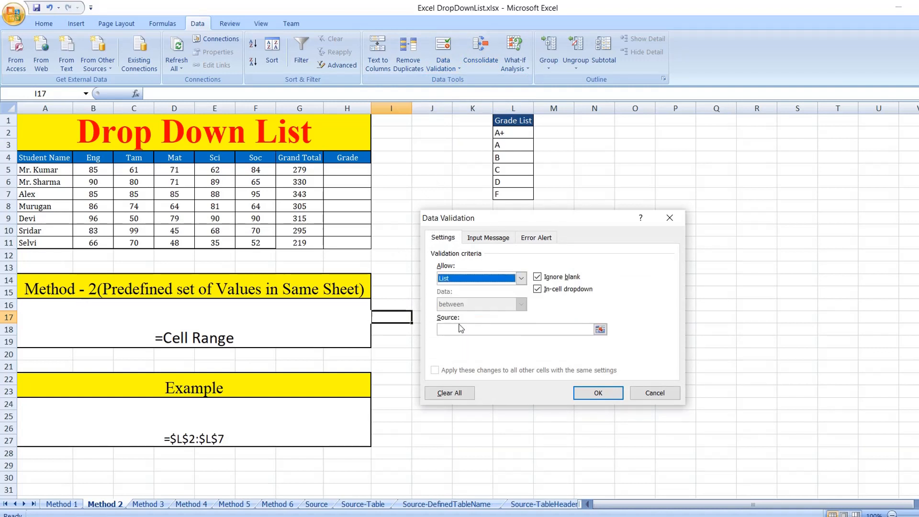
left_click(600, 330)
left_click_drag(517, 132, 515, 194)
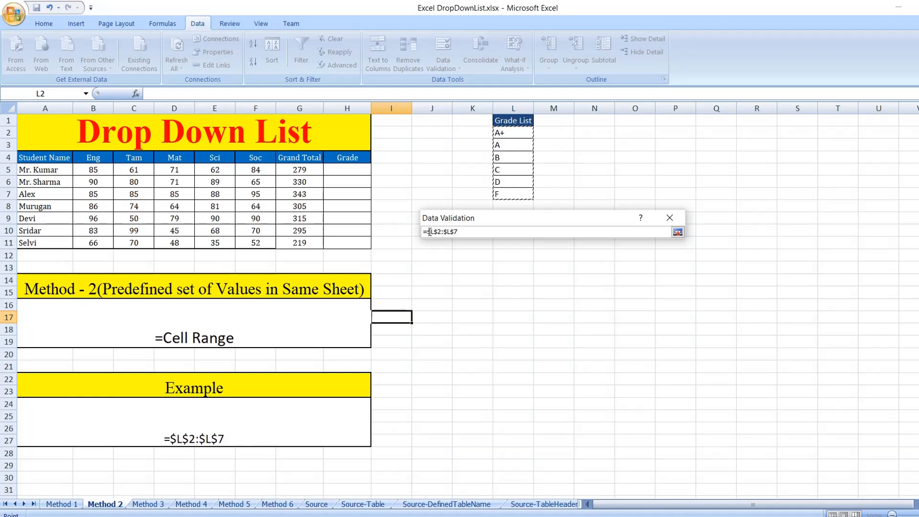
- Apply the list validation to I17 and open its drop-down to check the grade entries
left_click_drag(426, 231, 444, 232)
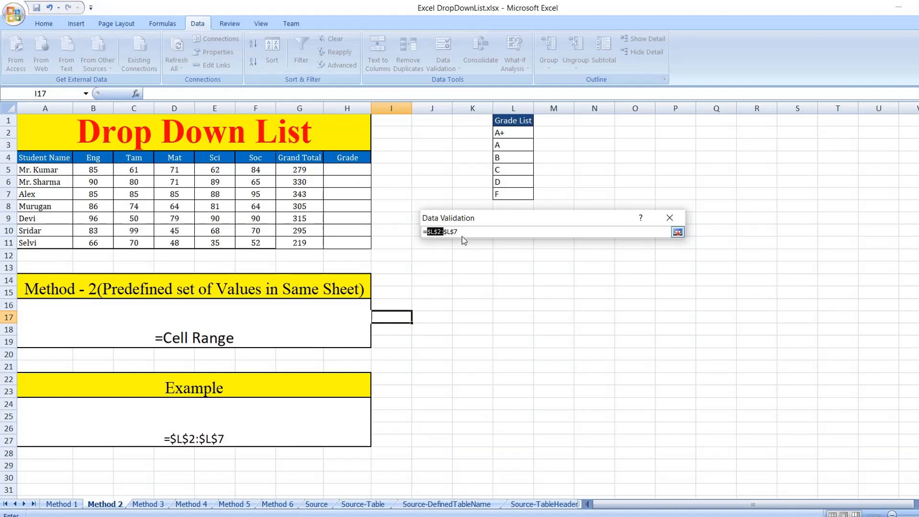
left_click_drag(431, 232, 465, 231)
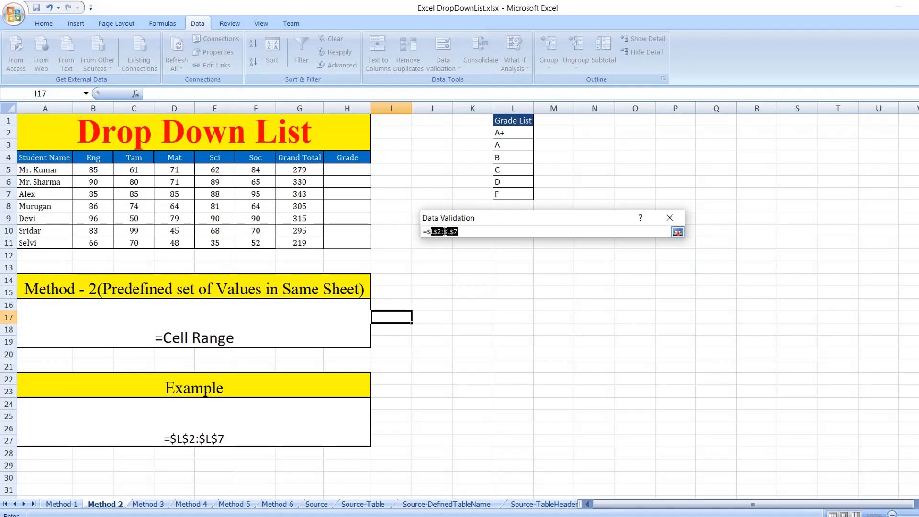
left_click_drag(443, 231, 450, 232)
left_click(451, 232)
left_click(677, 232)
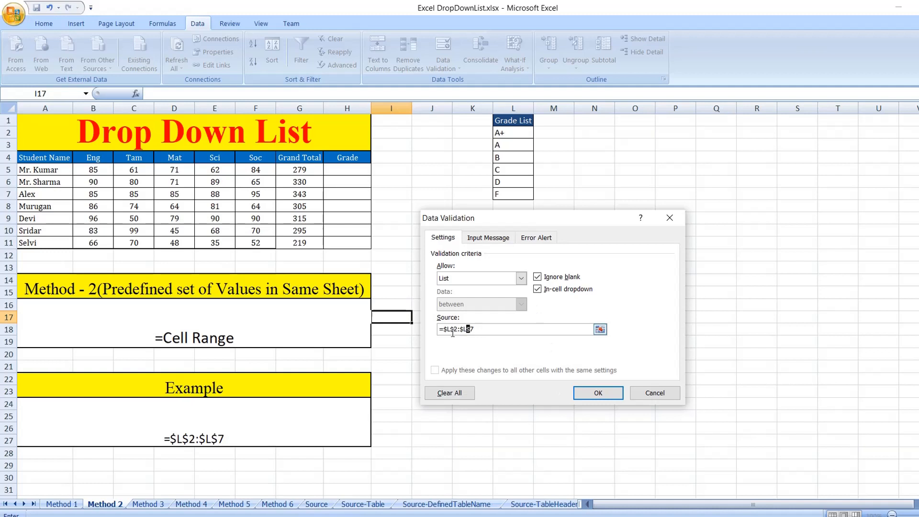
left_click(597, 393)
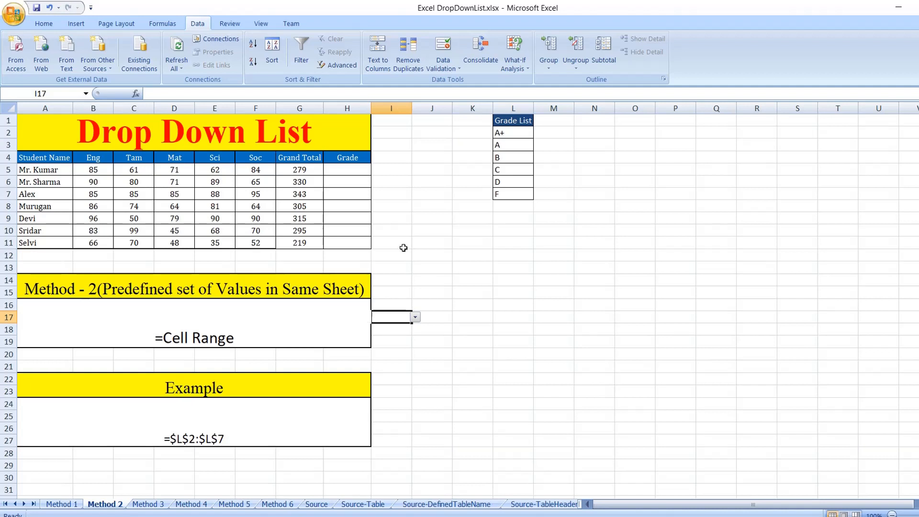
left_click(414, 317)
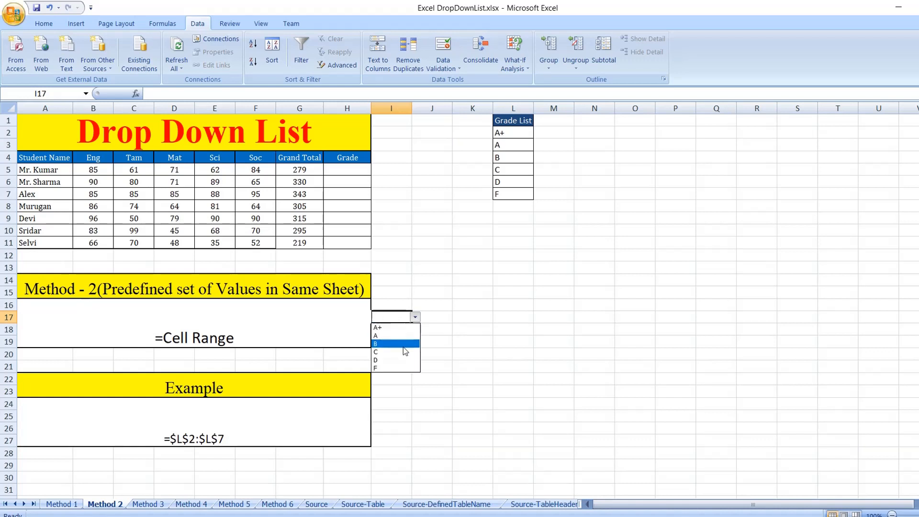
left_click(412, 306)
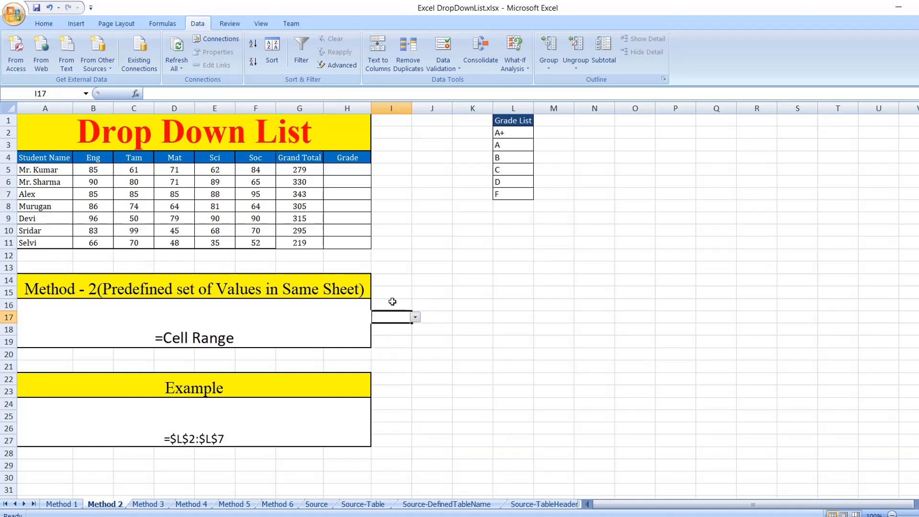
- Apply List validation with the source =$L$2:$L$7 to Grade cell H5 and open its drop-down
left_click(352, 171)
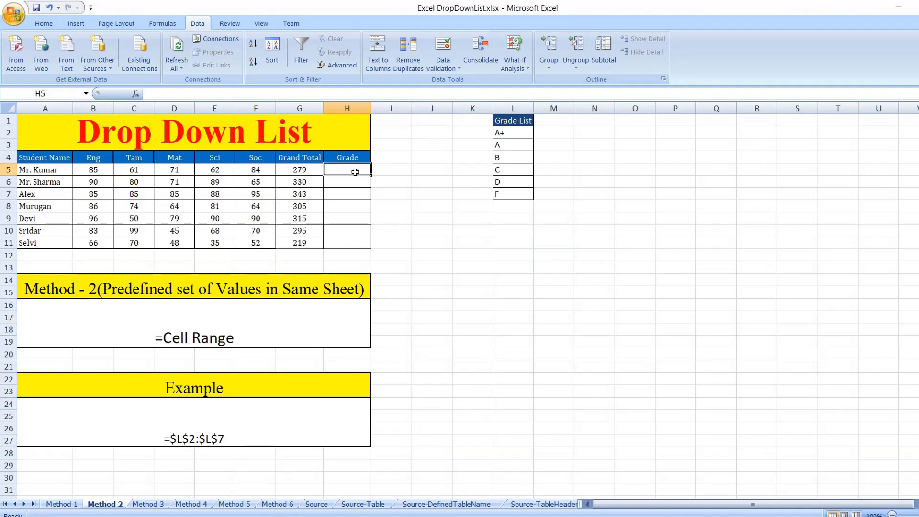
left_click(451, 69)
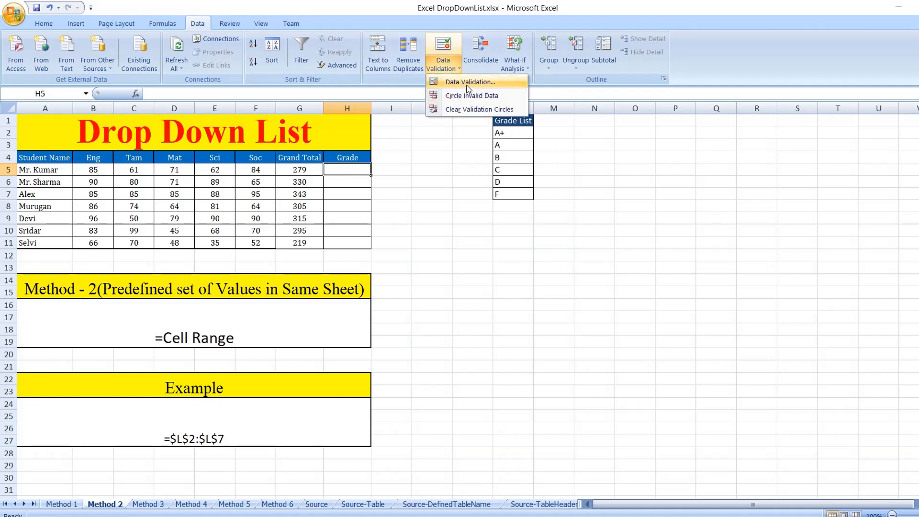
left_click(466, 81)
left_click(511, 280)
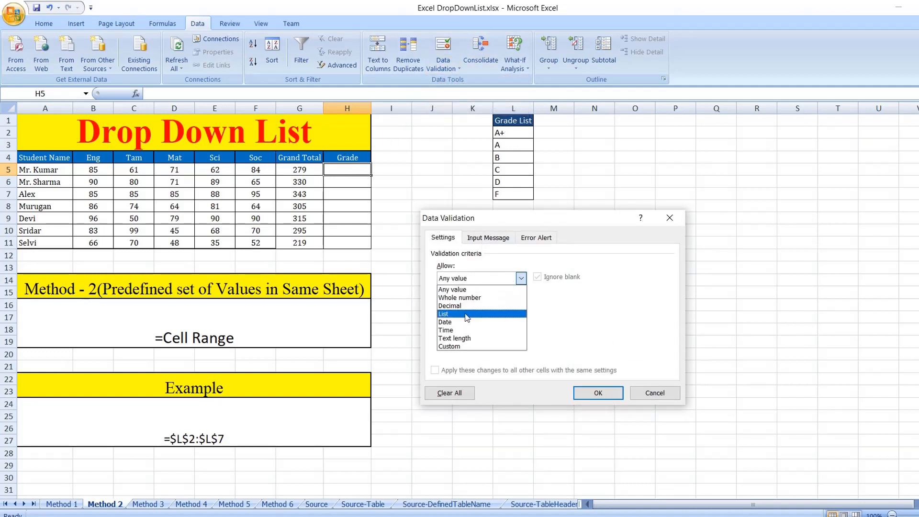
left_click(474, 311)
left_click(600, 329)
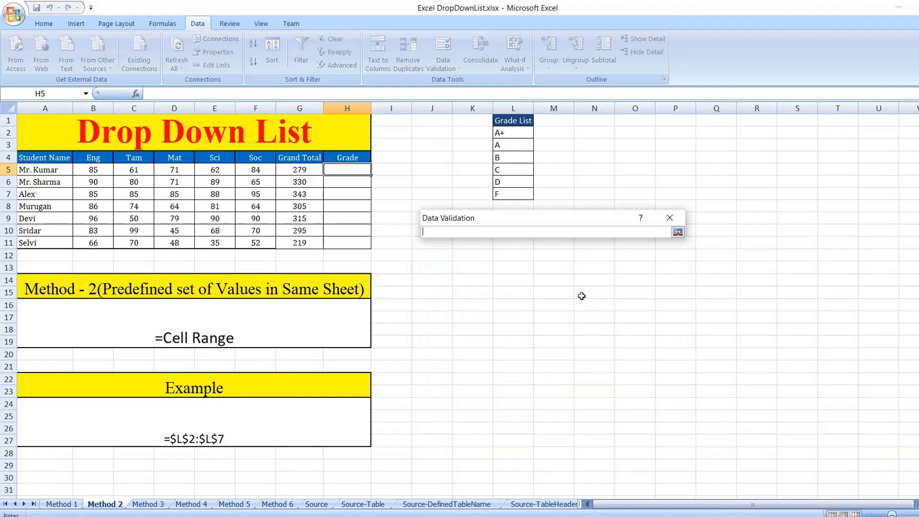
left_click_drag(512, 132, 520, 197)
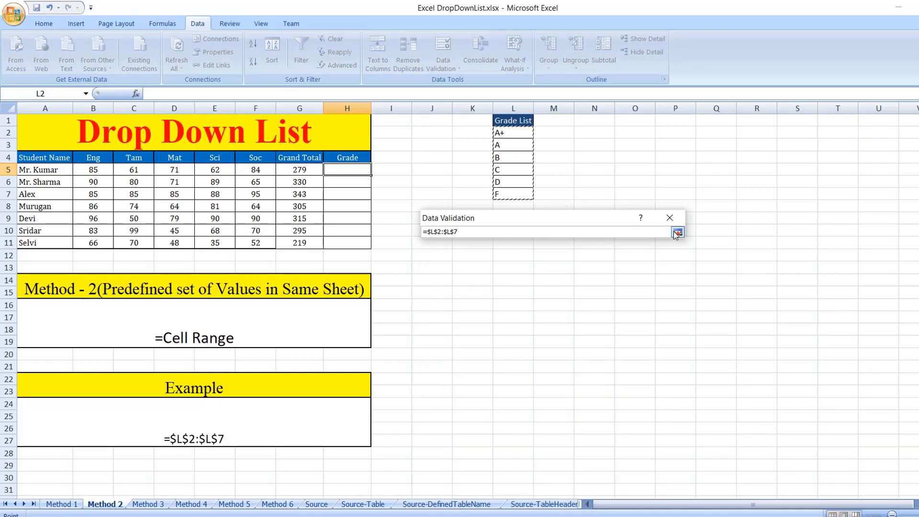
left_click(678, 232)
left_click(598, 393)
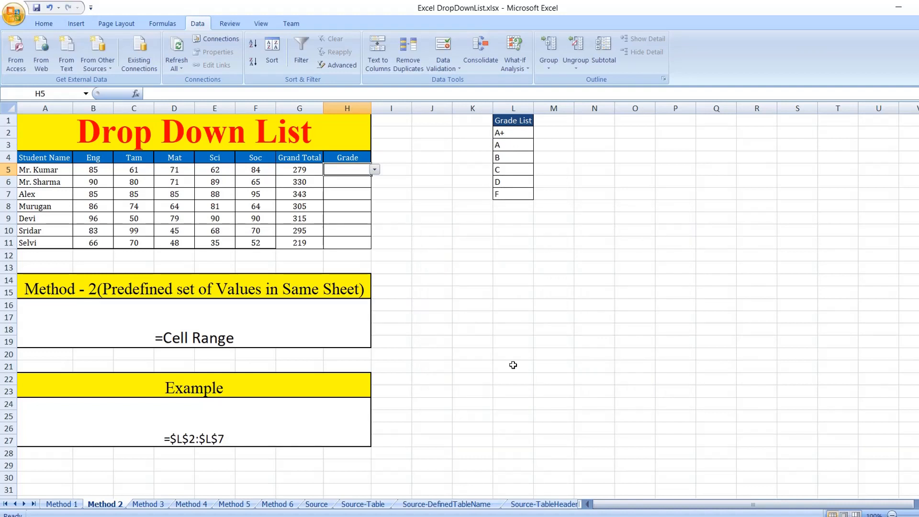
left_click(375, 169)
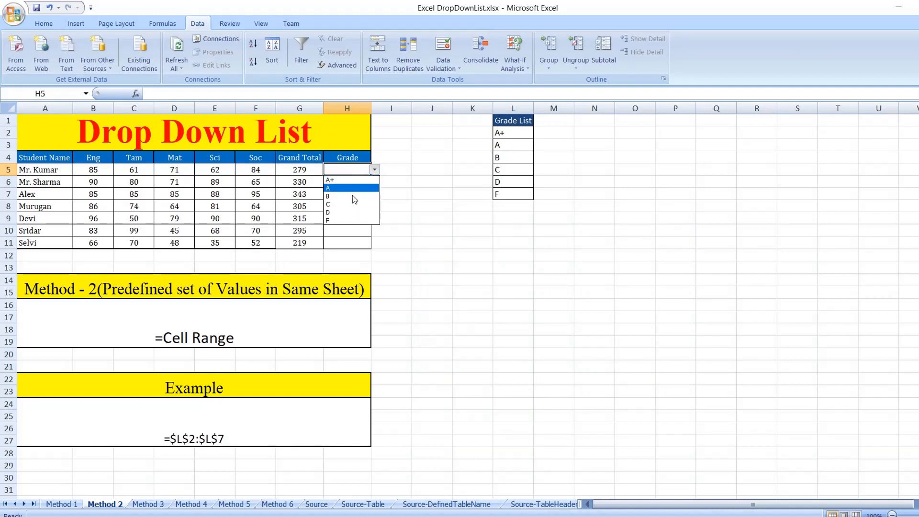
- Clear all data validation settings from cell I17 so it no longer has a drop-down
left_click(385, 320)
left_click(391, 317)
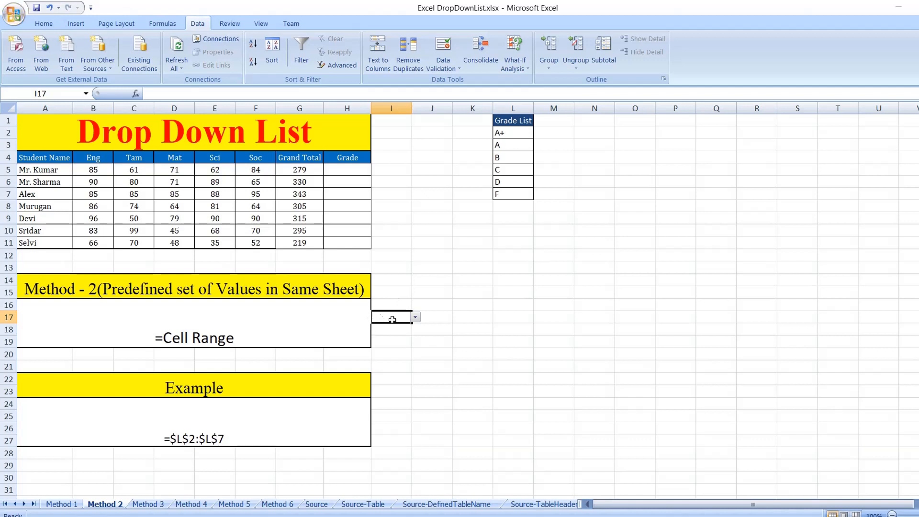
left_click(447, 64)
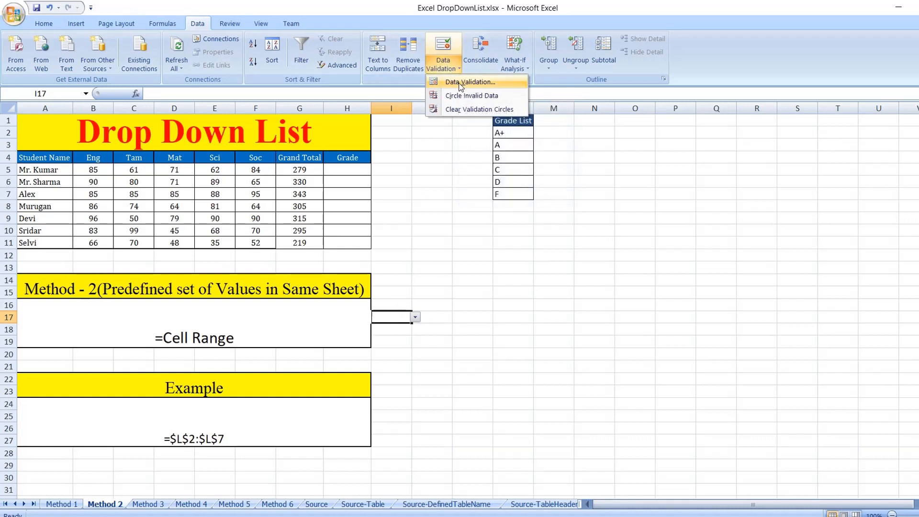
left_click(461, 82)
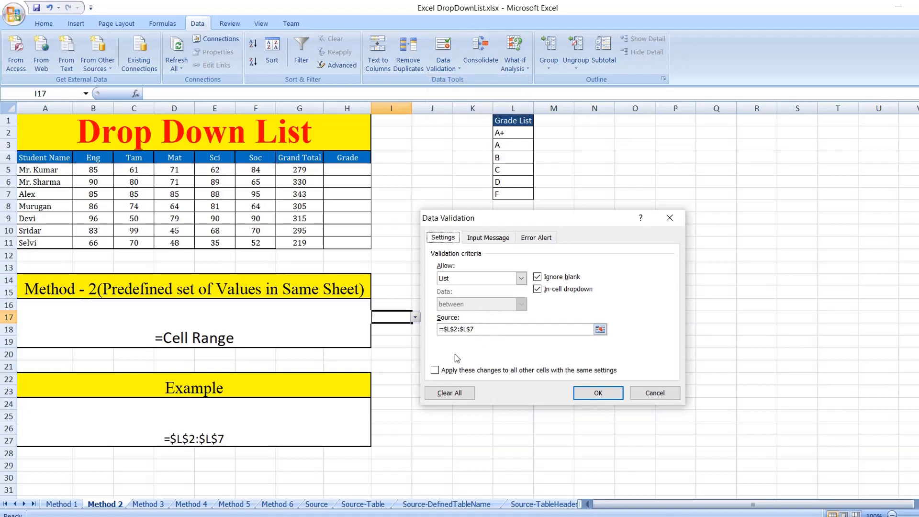
left_click(458, 395)
left_click(599, 393)
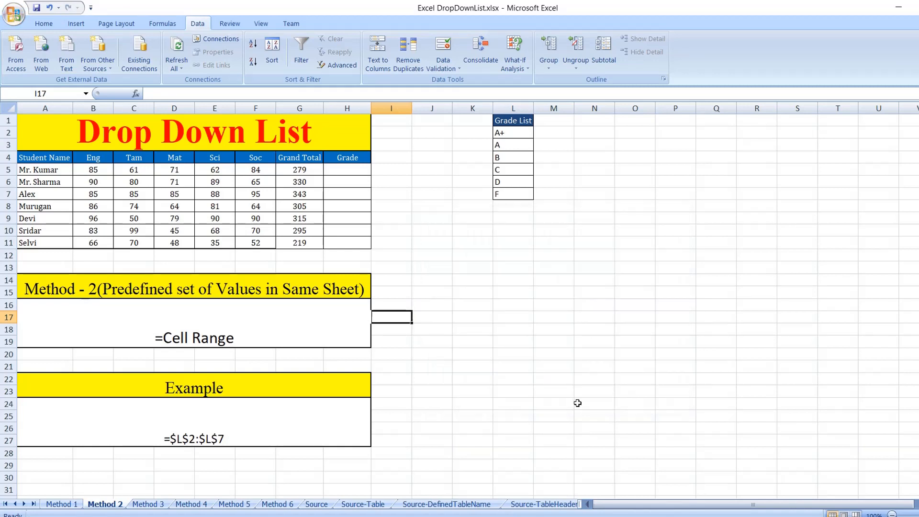
left_click(403, 305)
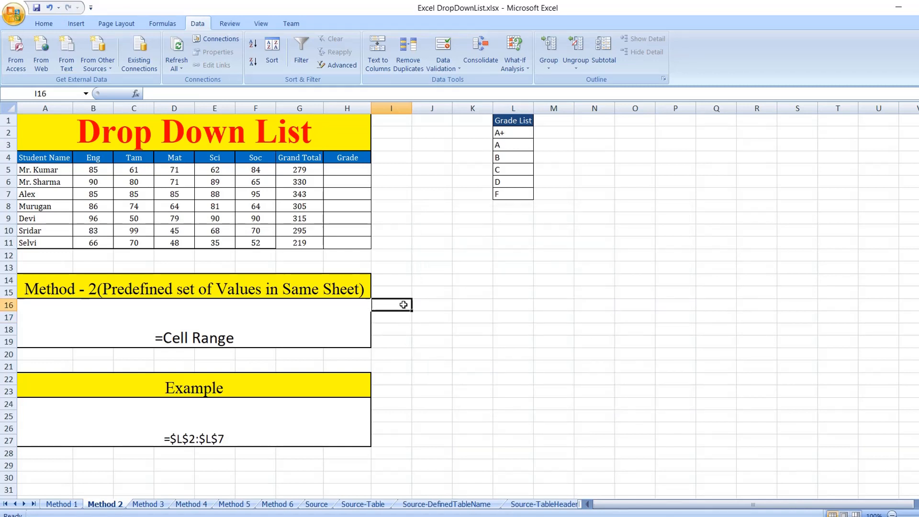
left_click(405, 317)
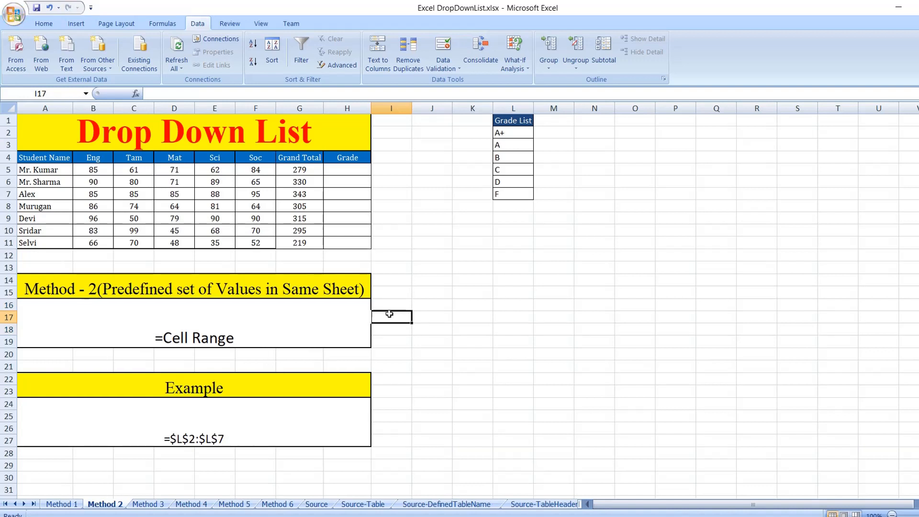
- Choose grade B from the H5 drop-down and fill the cell down through H11
left_click(346, 172)
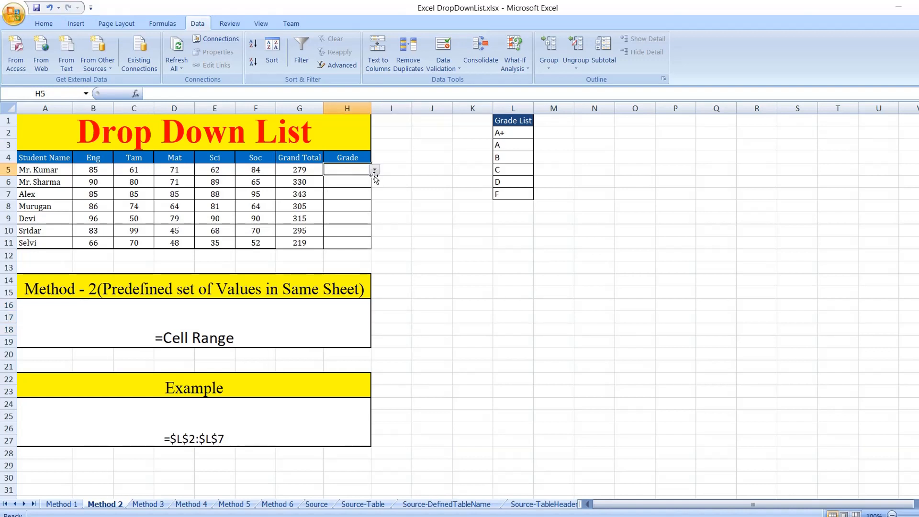
left_click(375, 170)
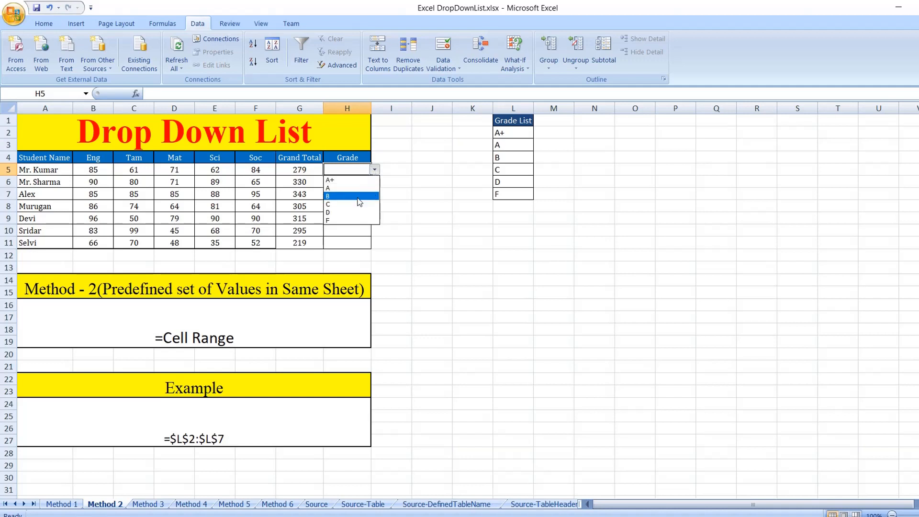
left_click(359, 197)
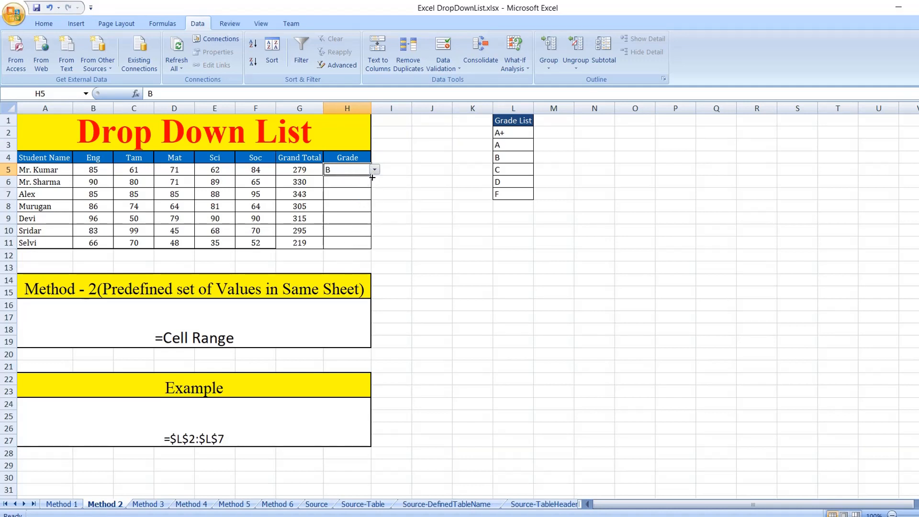
left_click_drag(372, 177, 371, 248)
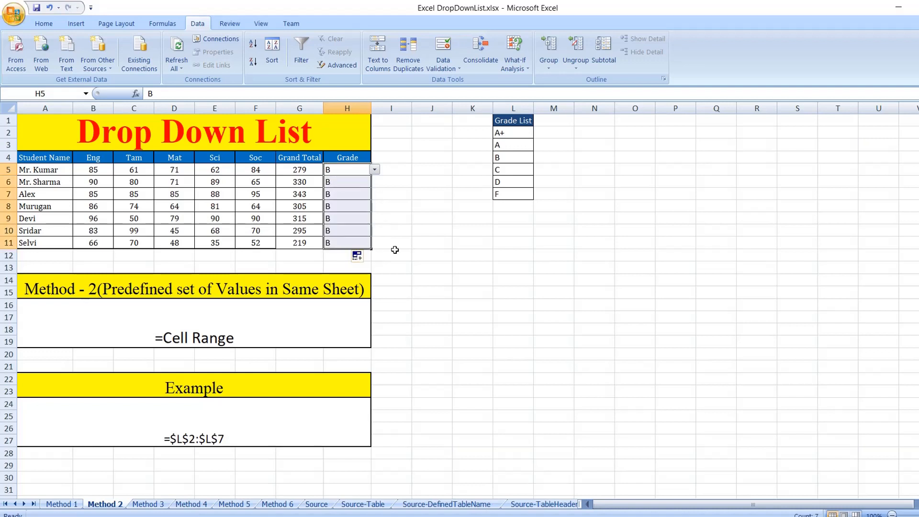
- Use the Grade drop-downs to choose C in H8, B in H6 and D in H11
left_click(328, 210)
left_click(375, 205)
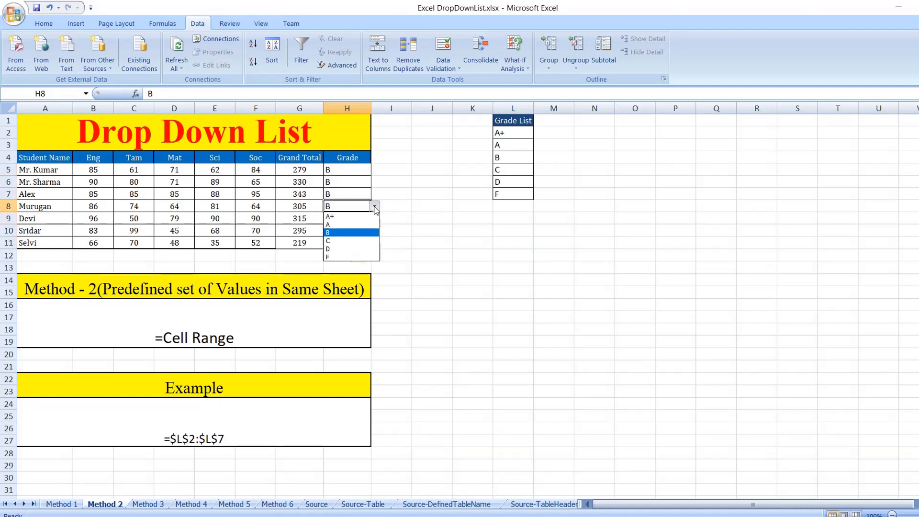
left_click(357, 241)
left_click(363, 187)
left_click(375, 182)
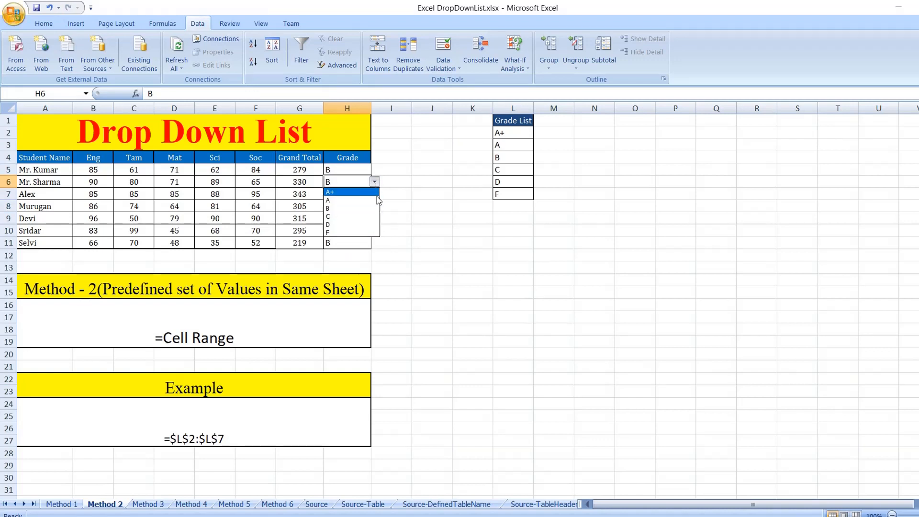
left_click(367, 211)
left_click(367, 243)
left_click(374, 244)
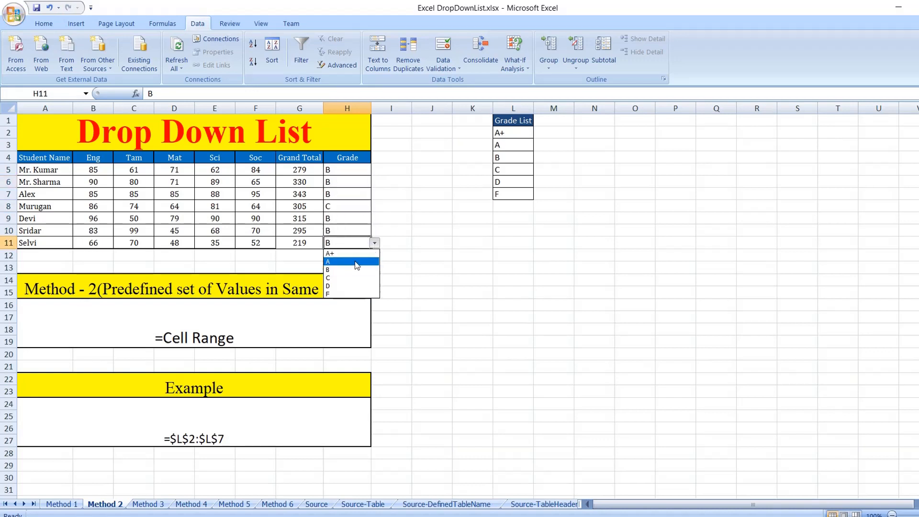
left_click(348, 286)
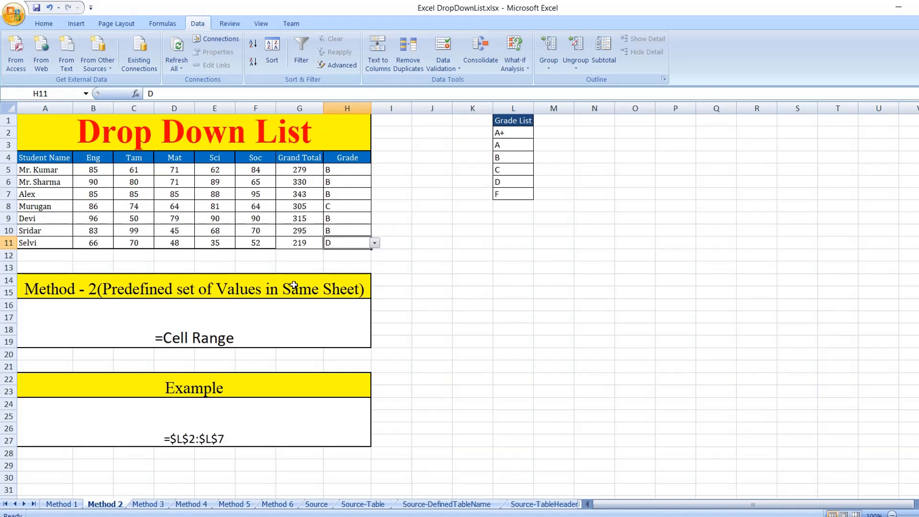
left_click(420, 318)
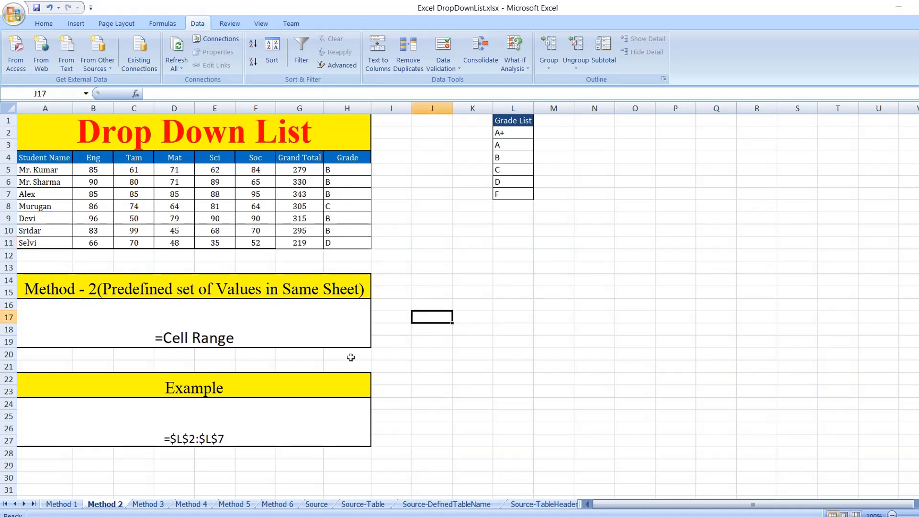
- Switch to the Method 3 sheet and highlight the DefinedNameRange wording in its method description
left_click(149, 504)
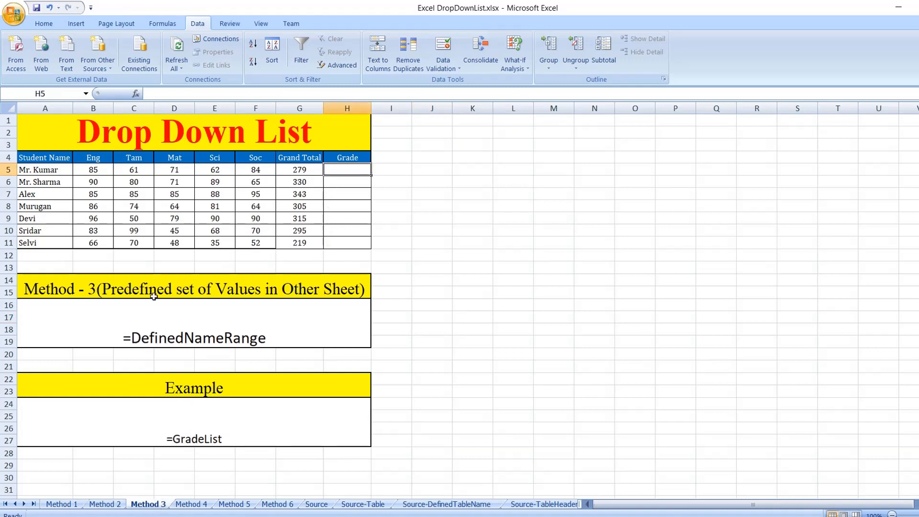
left_click(113, 287)
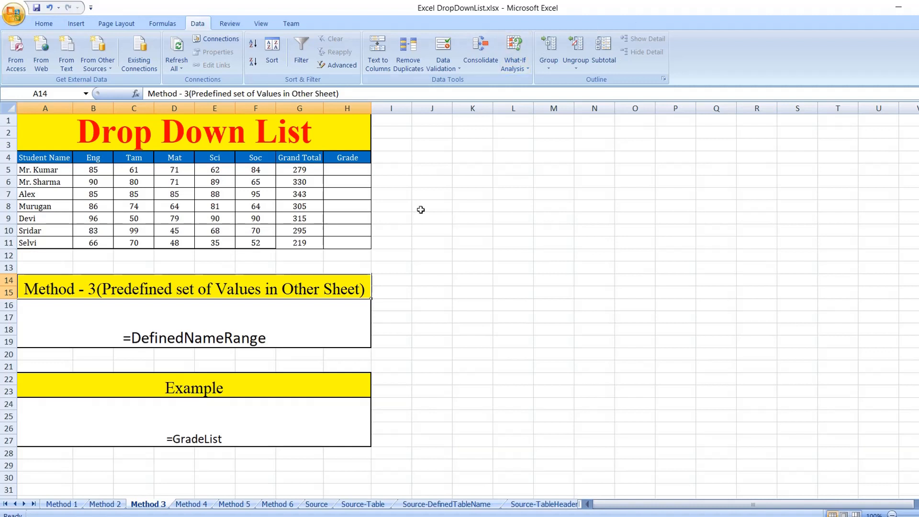
double_click(134, 337)
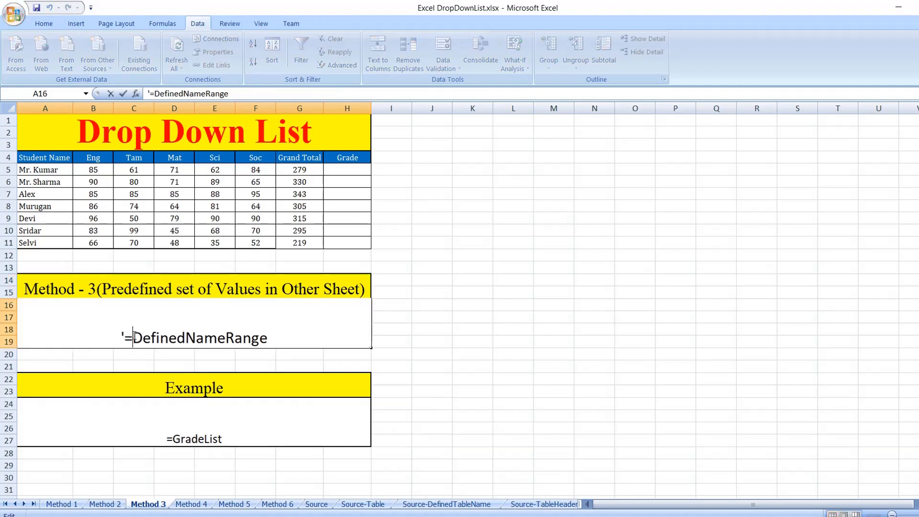
left_click_drag(133, 337, 270, 330)
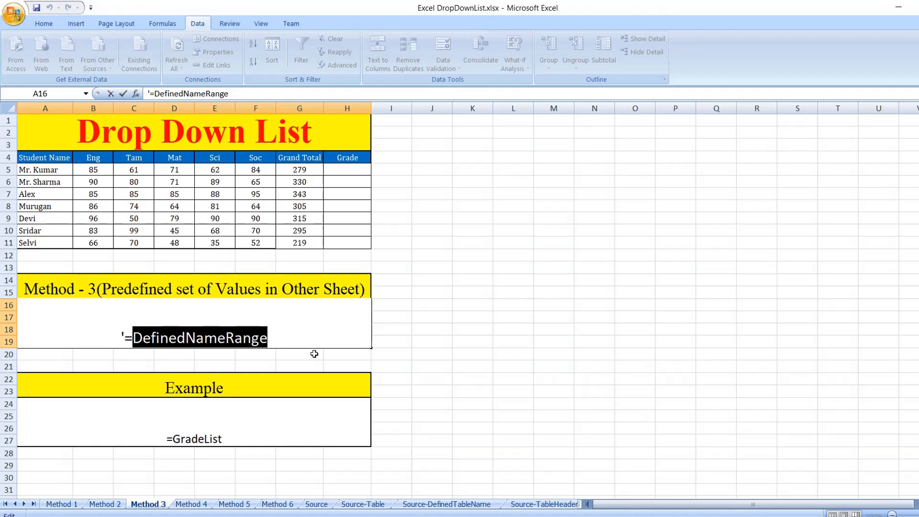
left_click(441, 317)
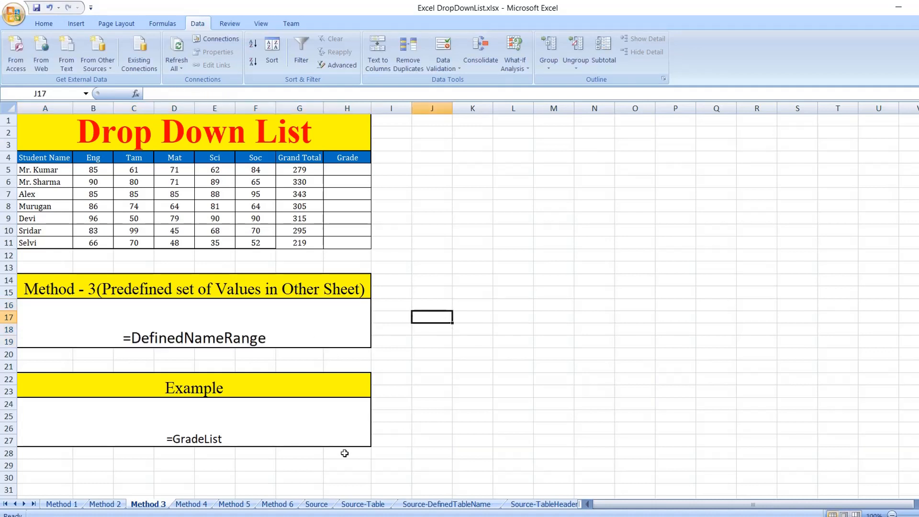
- Go to the Source sheet and select the grade values in A2:A8
left_click(317, 504)
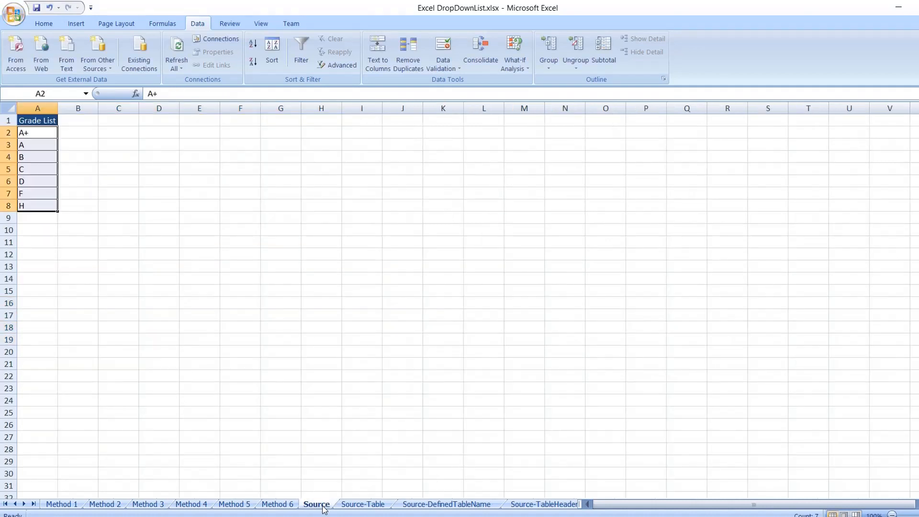
left_click(99, 144)
left_click_drag(40, 130, 44, 200)
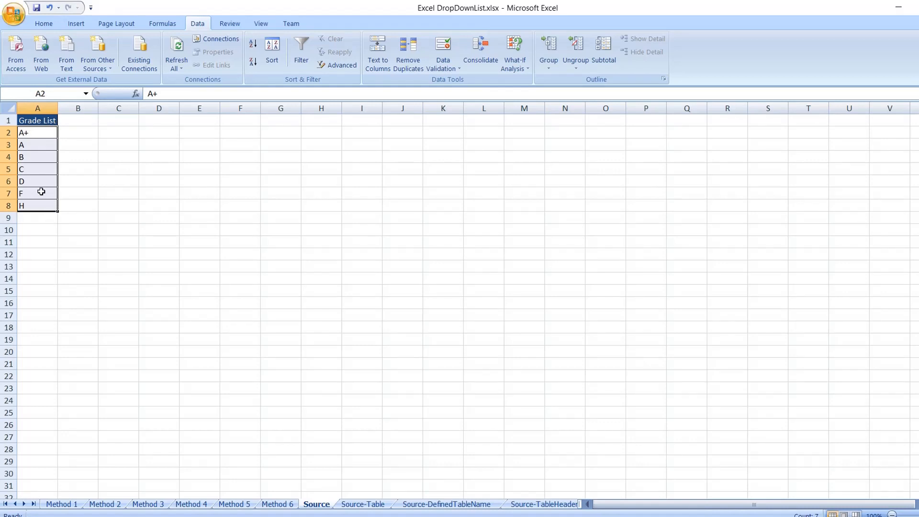
left_click_drag(32, 132, 24, 204)
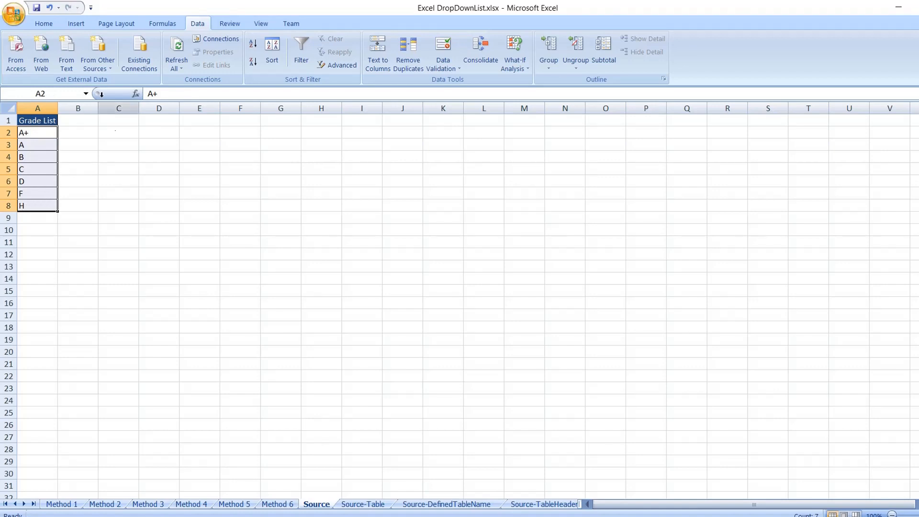
- Try to name the selected grade range GradeList directly
left_click(51, 94)
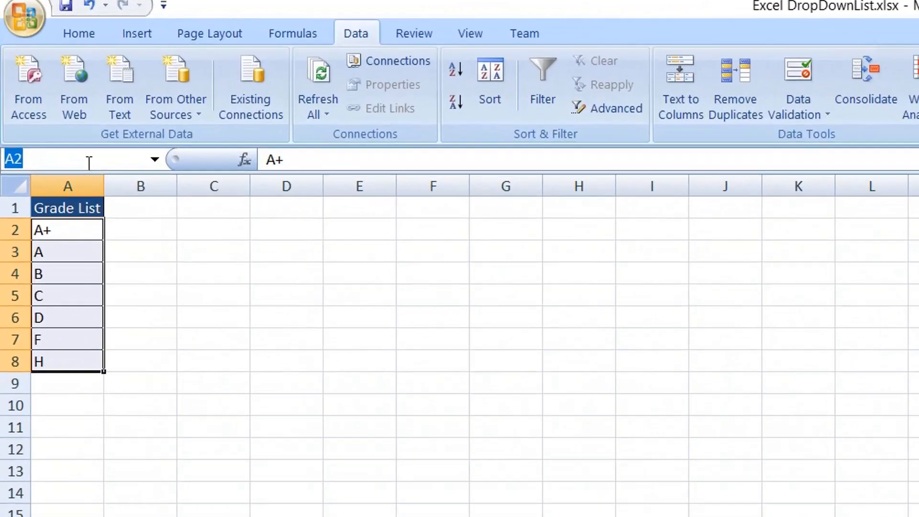
type("Grad")
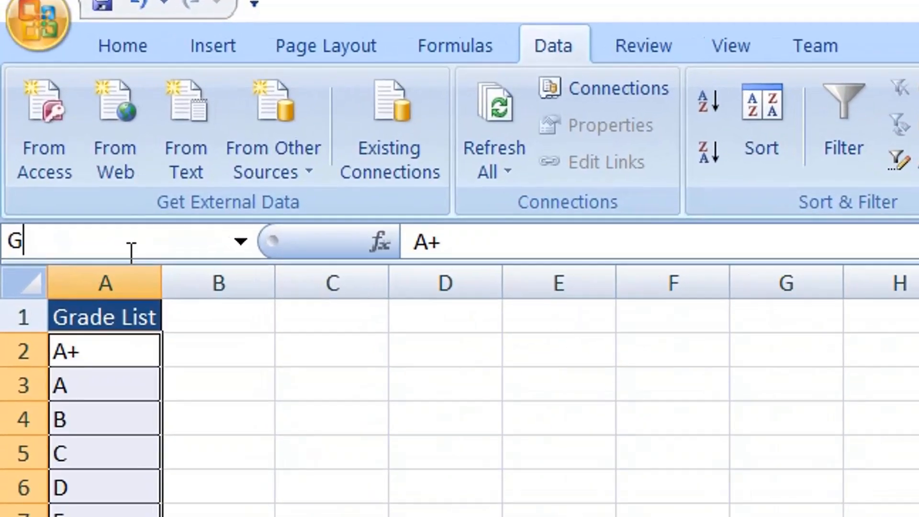
type("e")
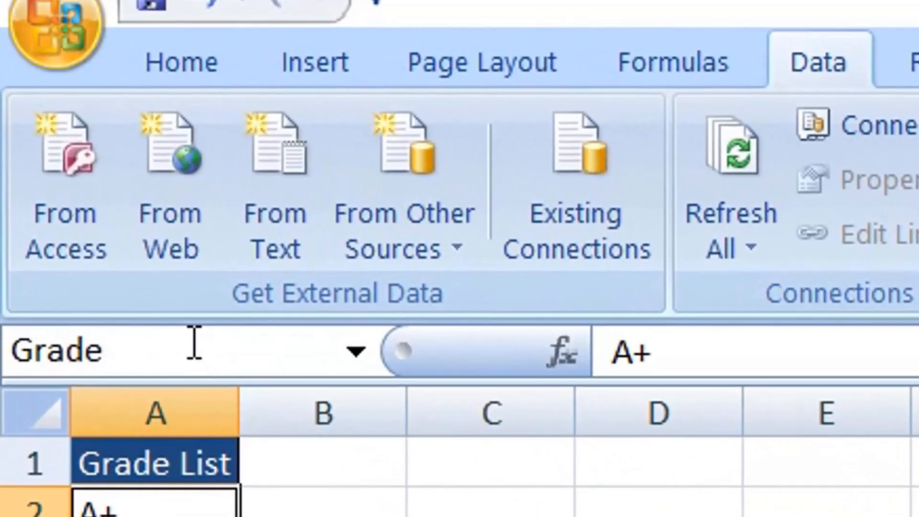
type("List")
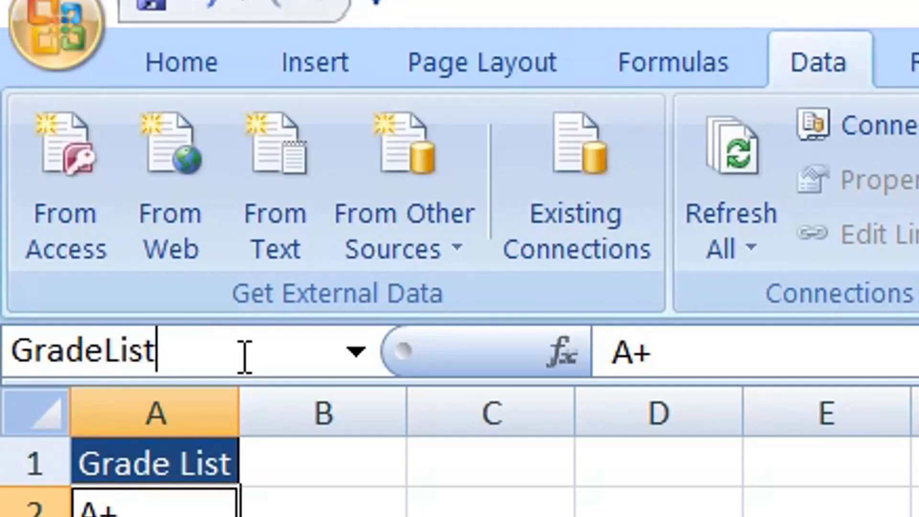
key("Return")
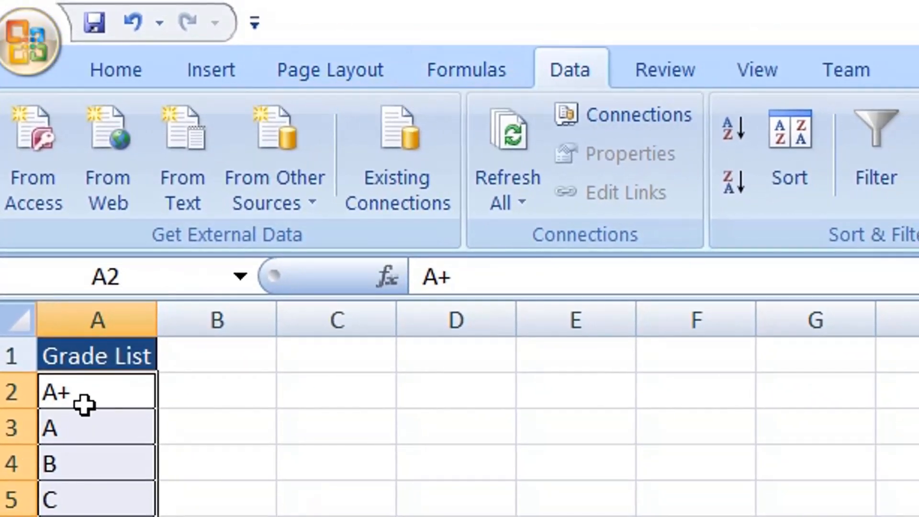
- Define the workbook-scope name GradeList for the range =Source!$A$2:$A$8
left_click(430, 71)
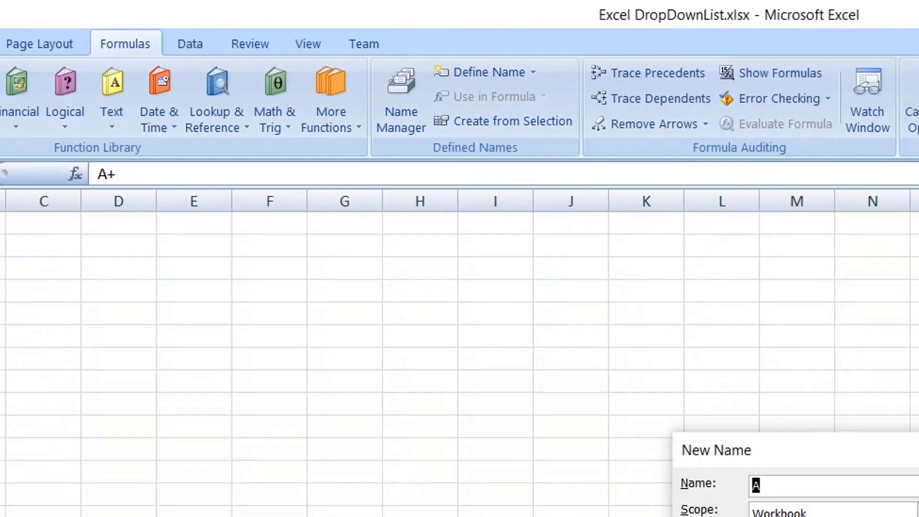
left_click_drag(626, 484, 617, 378)
left_click(543, 269)
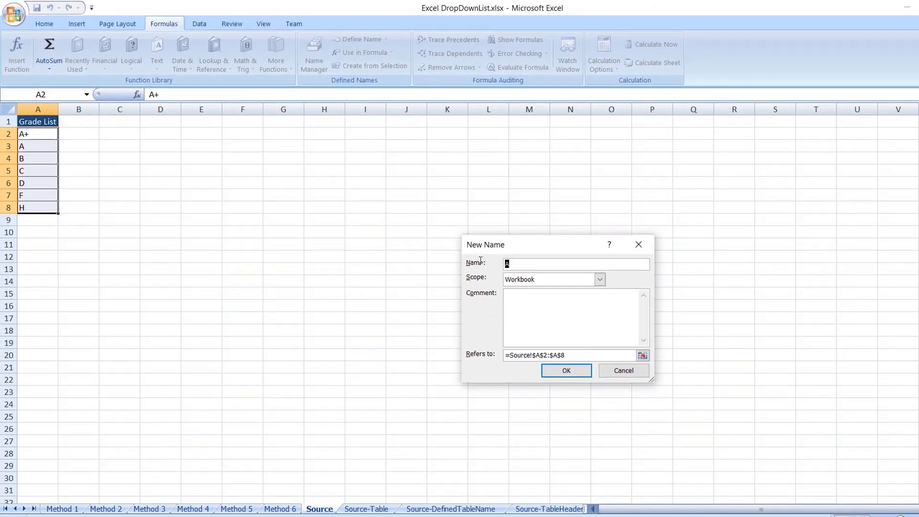
type("GradeList")
left_click(560, 371)
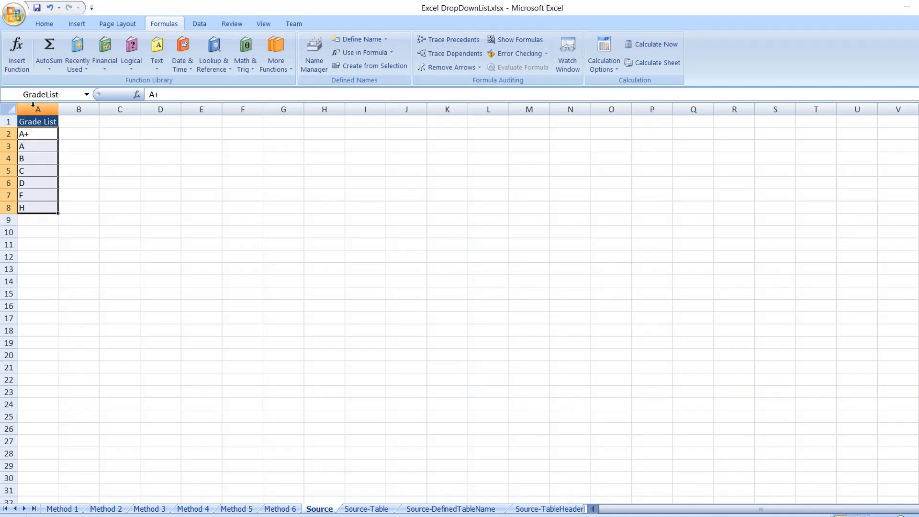
- Reselect A2:A8 on the Source sheet to check the name assigned to the range
left_click(58, 88)
left_click_drag(30, 134, 31, 209)
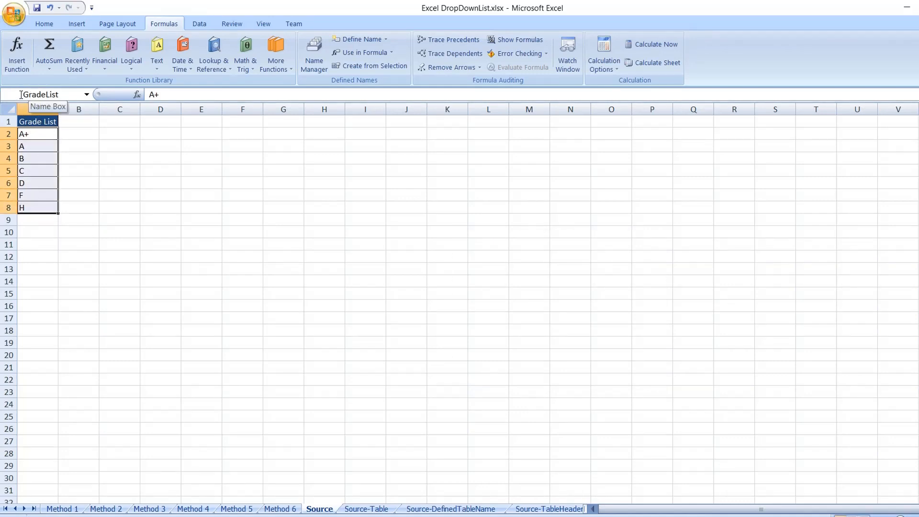
left_click(41, 92)
left_click(174, 268)
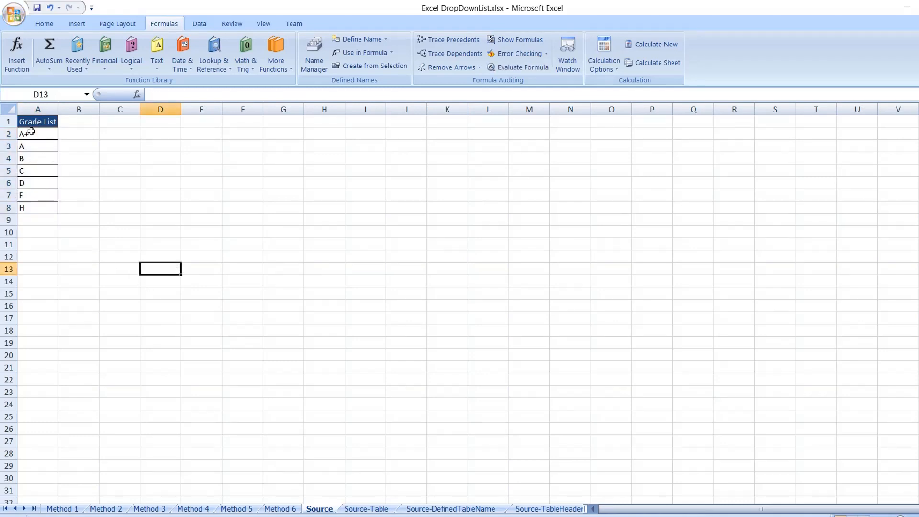
- Start a data validation rule for cell H5 on the Method 3 sheet and allow only List values
left_click(166, 509)
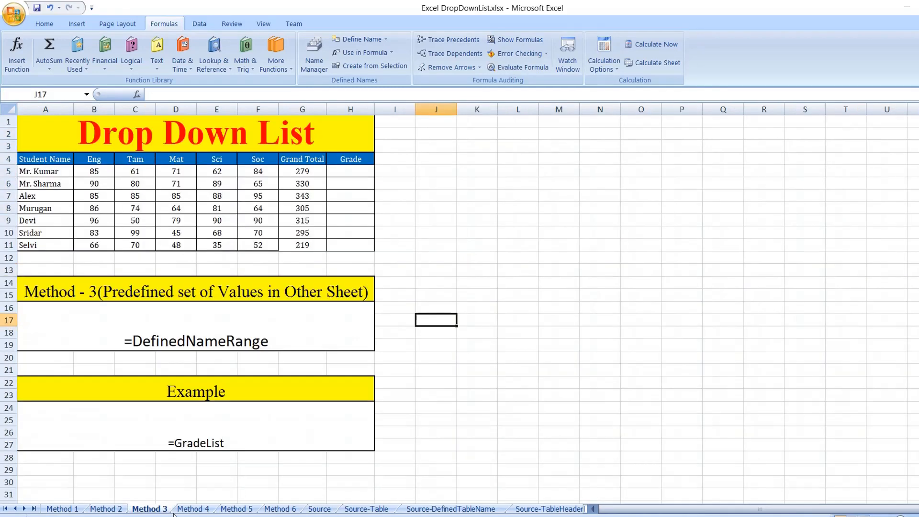
left_click(336, 172)
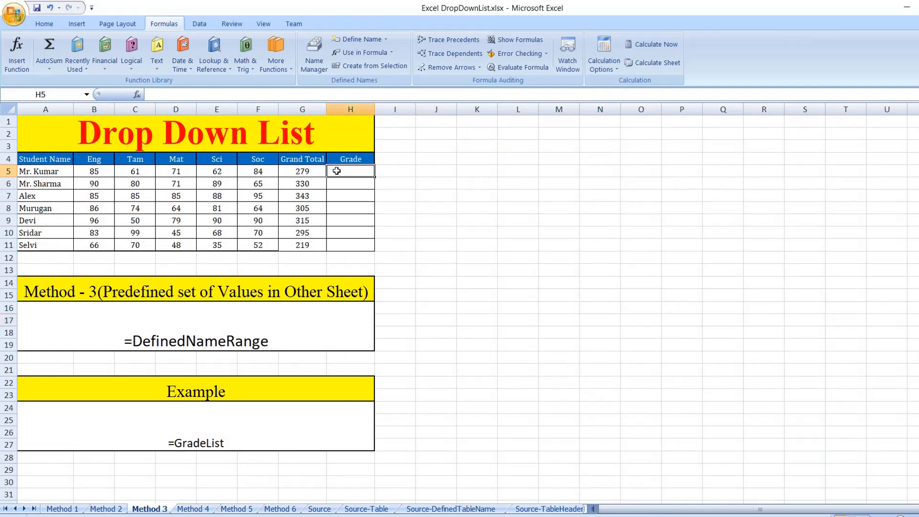
left_click(44, 24)
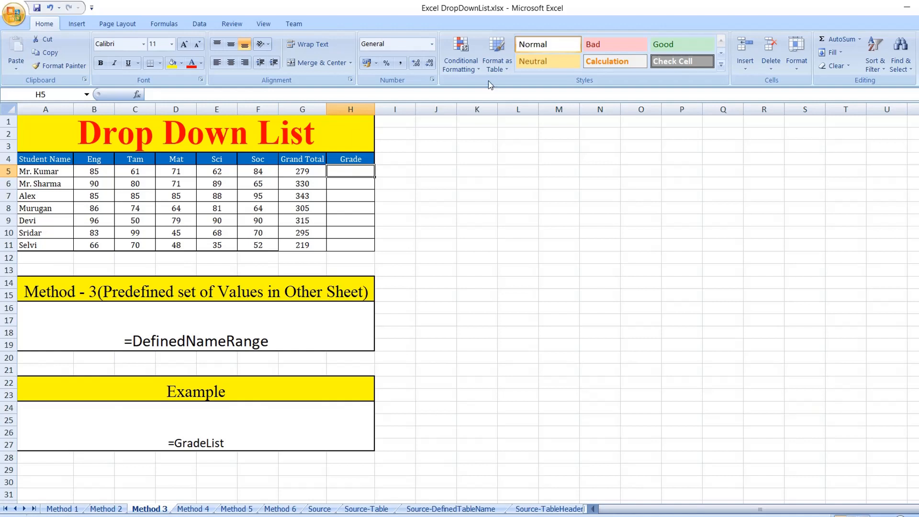
left_click(201, 24)
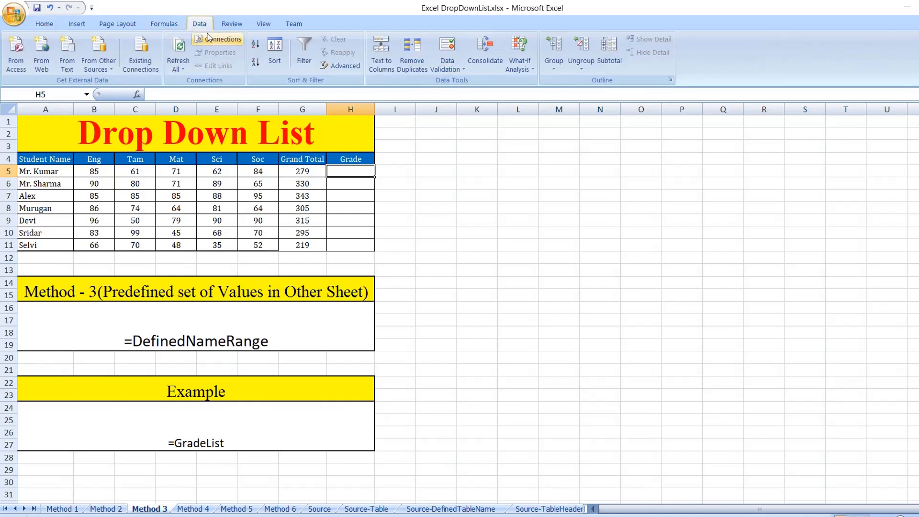
left_click(453, 65)
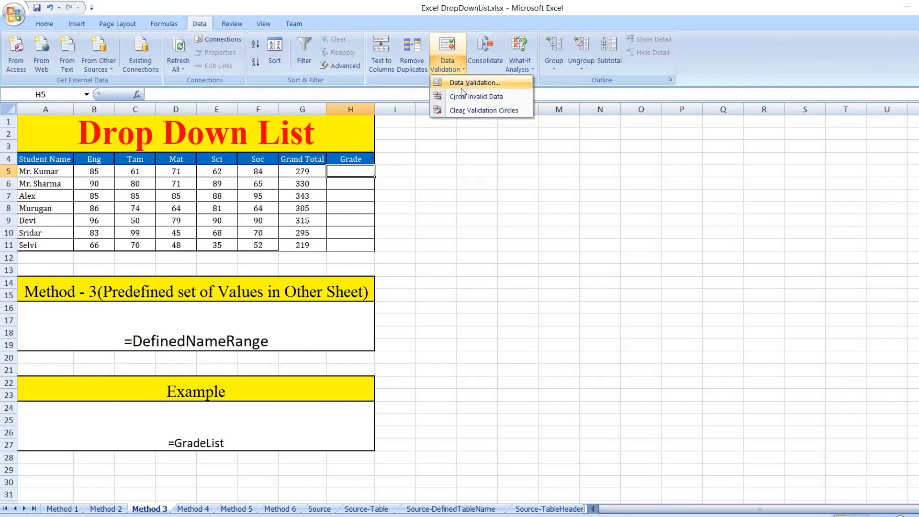
left_click(462, 86)
left_click(470, 282)
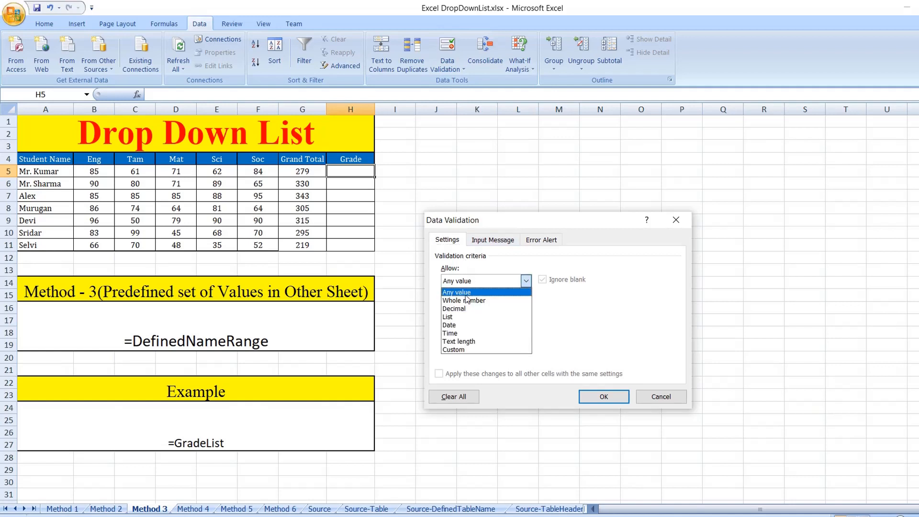
left_click(467, 317)
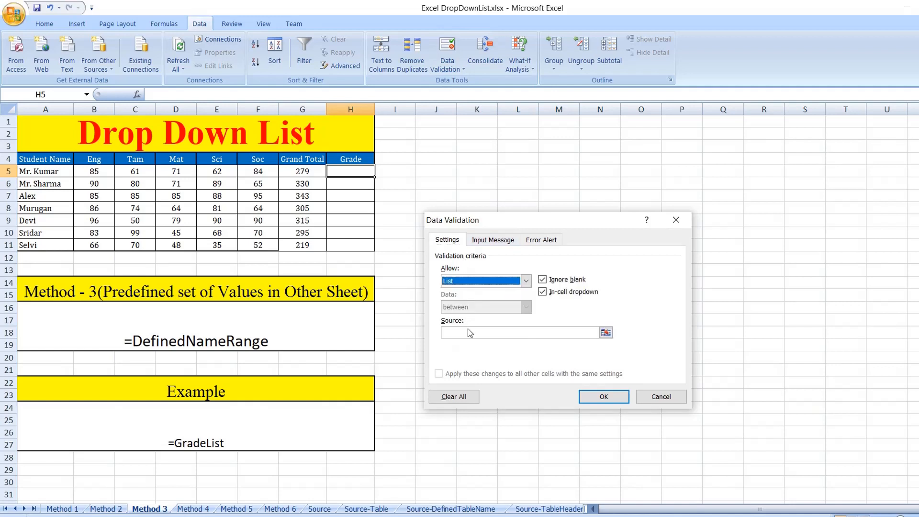
- Try entering =GradeList directly as the list source, and clear the entry
left_click(576, 332)
type("=")
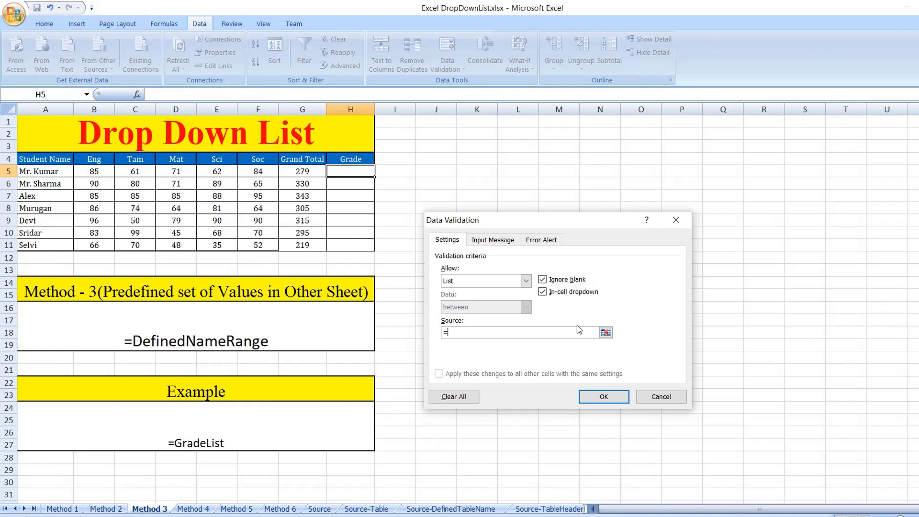
type("GradeList")
double_click(469, 332)
key("BackSpace")
- Paste the defined name GradeList as the list source and apply the validation rule to H5
key("F3")
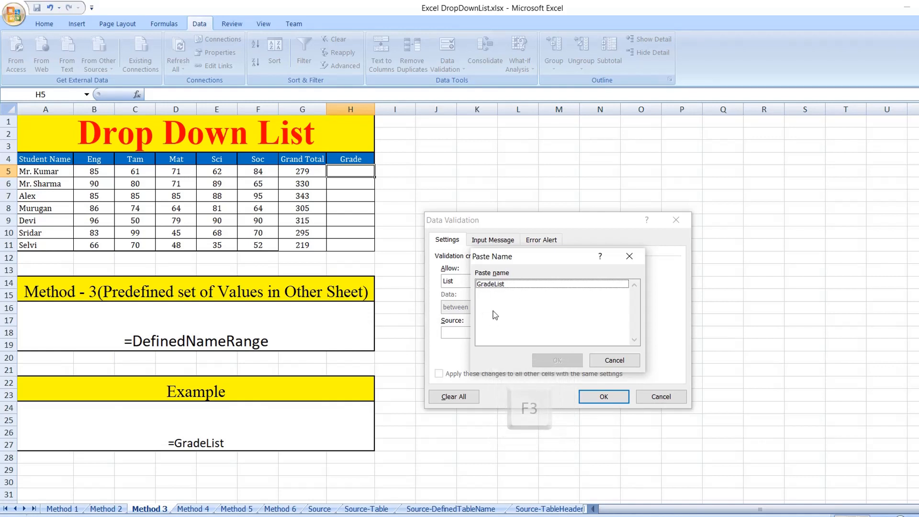
left_click(486, 284)
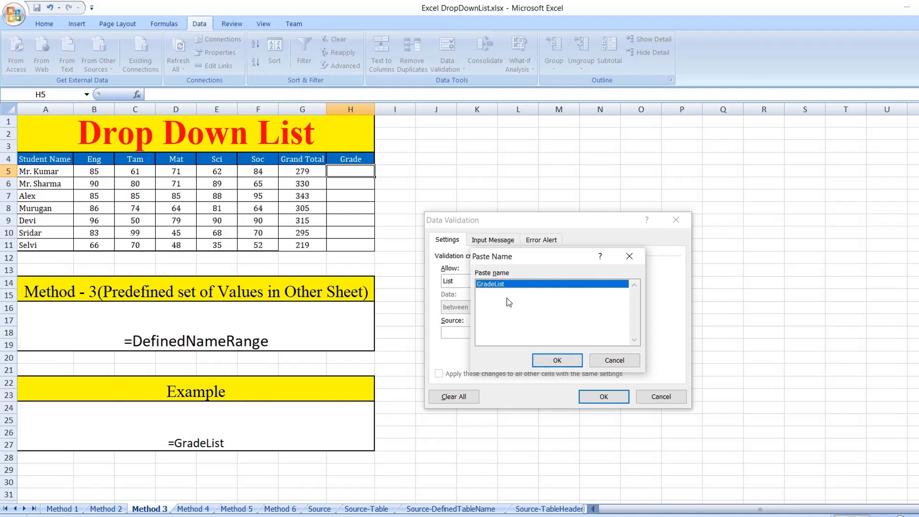
left_click(540, 362)
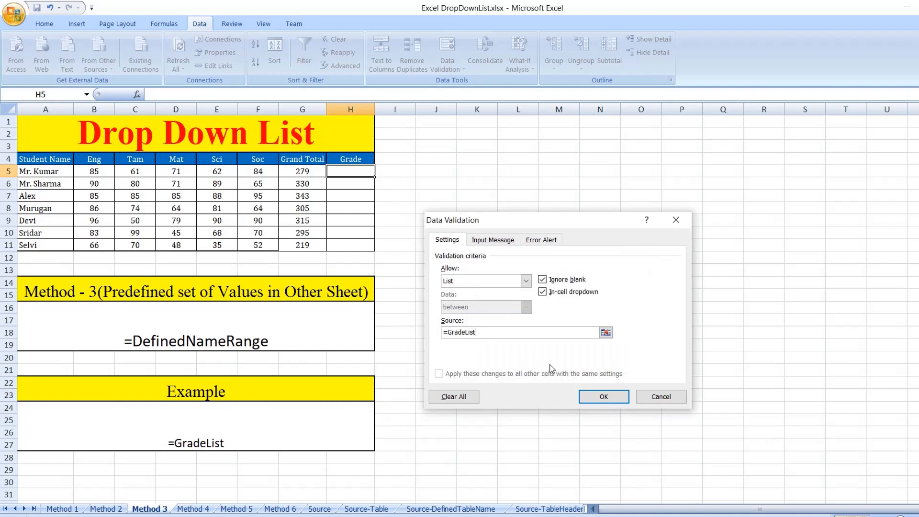
left_click(590, 397)
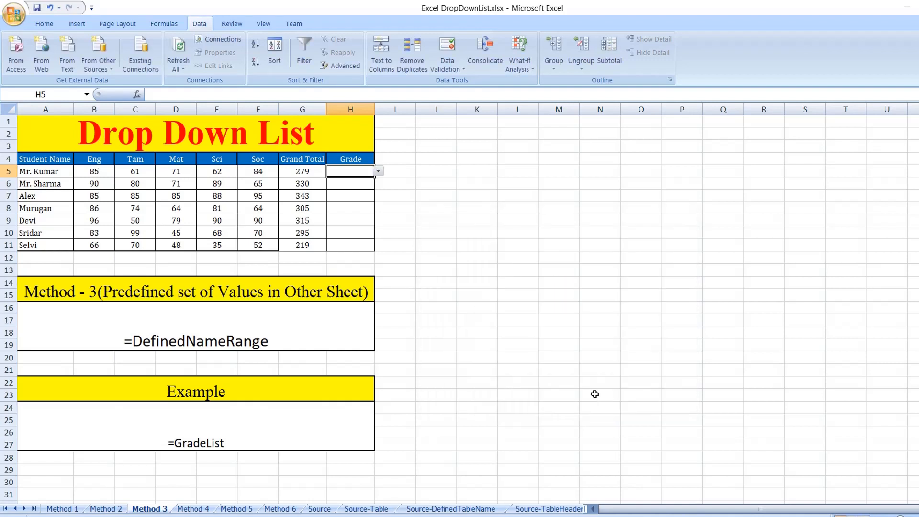
- Check the grade options offered by the drop-down in H5 and look briefly at the Method 4 sheet
left_click(378, 171)
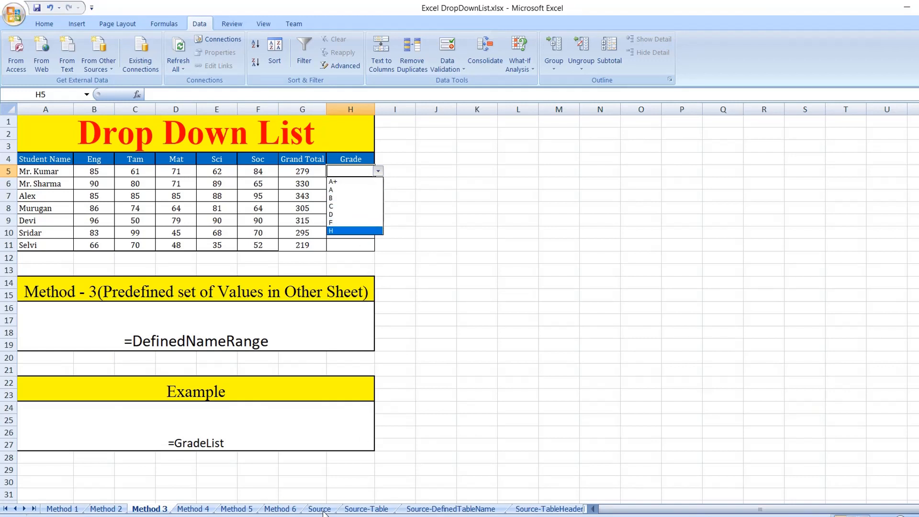
left_click(262, 318)
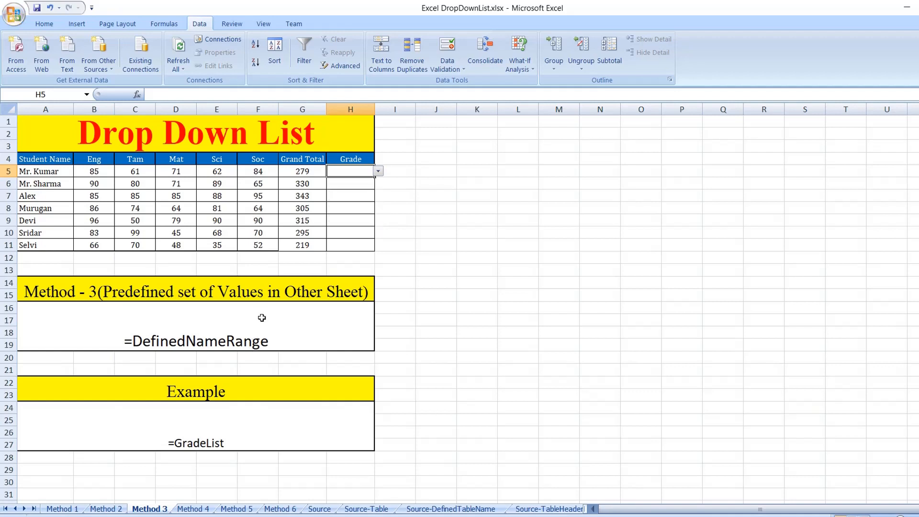
left_click(193, 508)
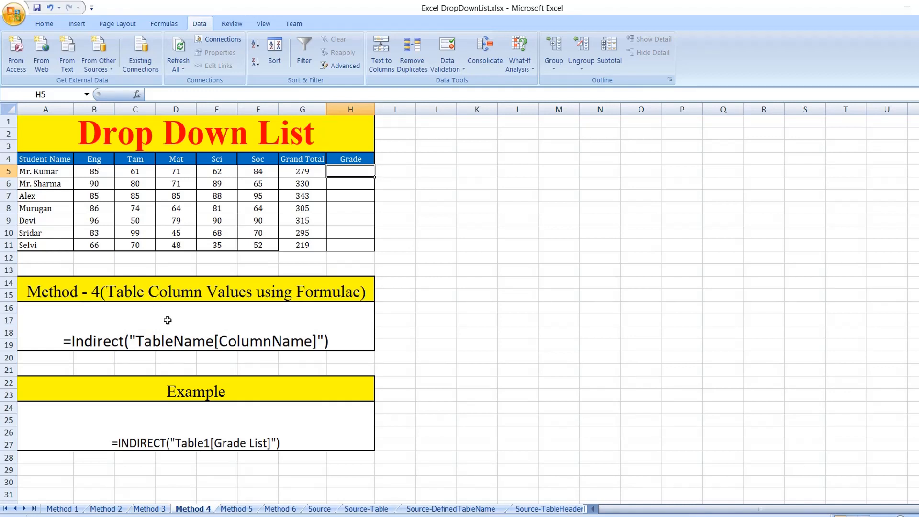
left_click(146, 509)
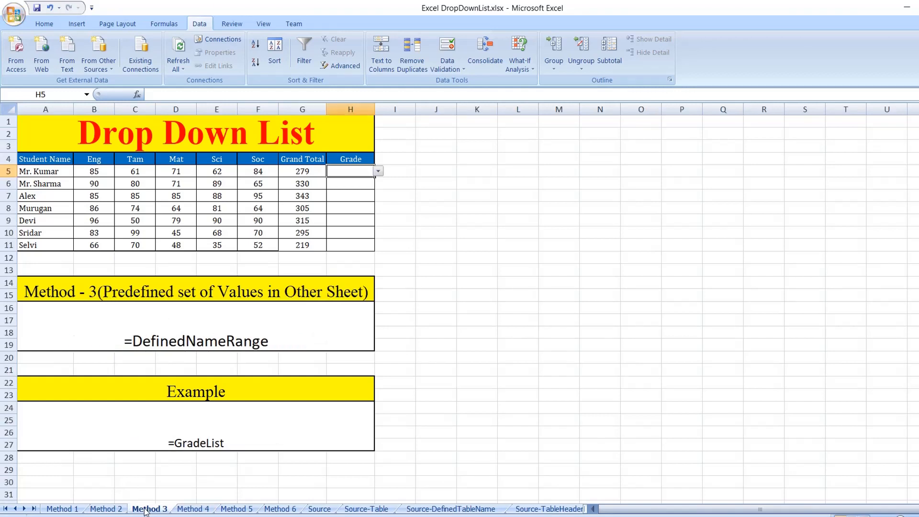
- Add the grade I in cell A9 below the grade list on the Source sheet
left_click(328, 510)
left_click(37, 219)
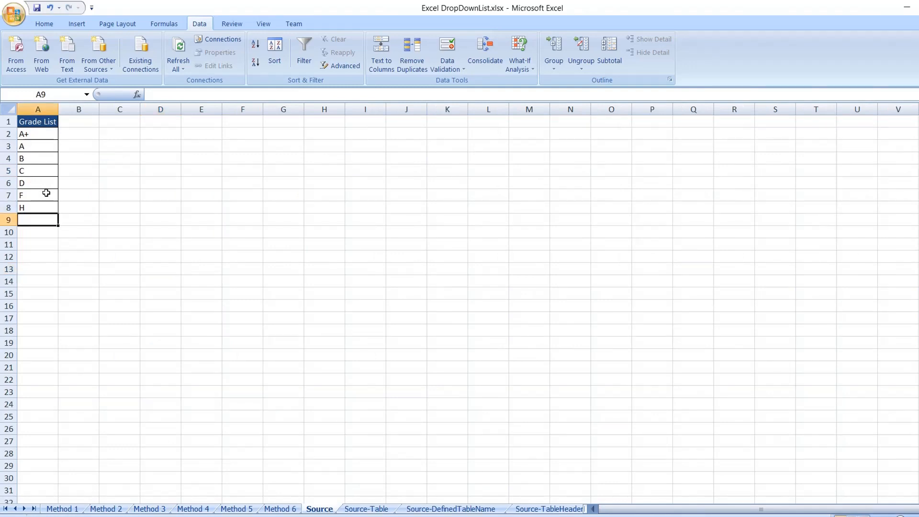
type("I")
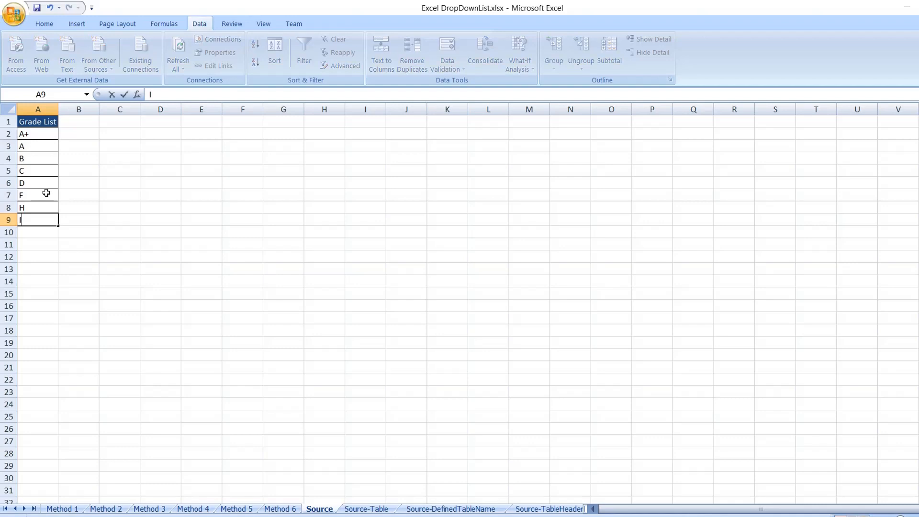
key("Return")
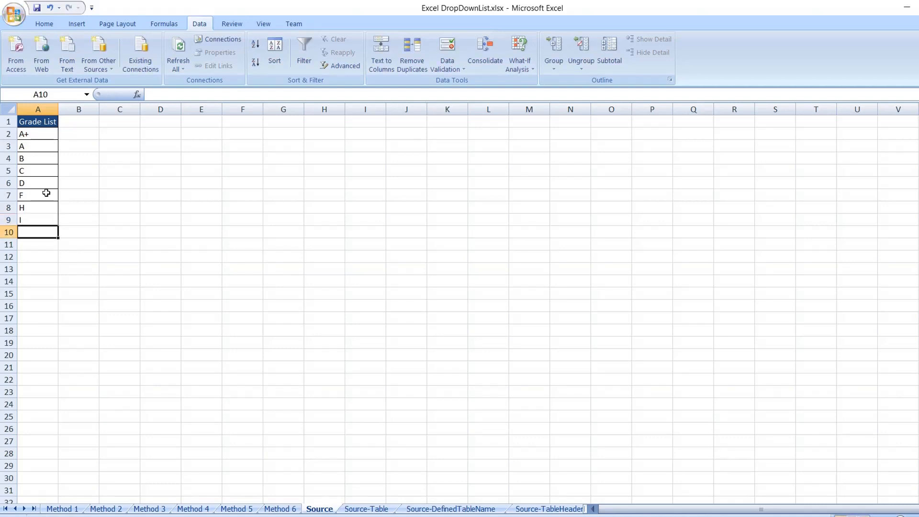
- Return to the Method 3 sheet and check whether the H5 drop-down includes the added grade
left_click(162, 511)
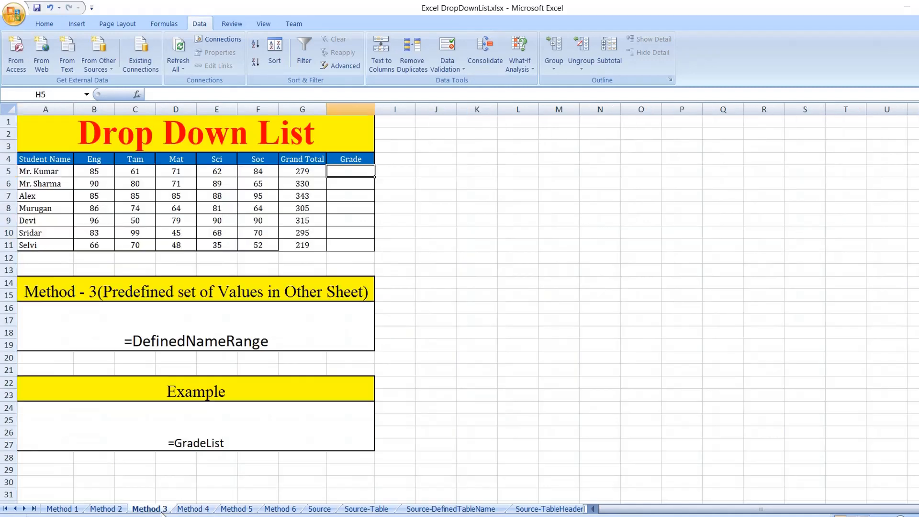
left_click(378, 170)
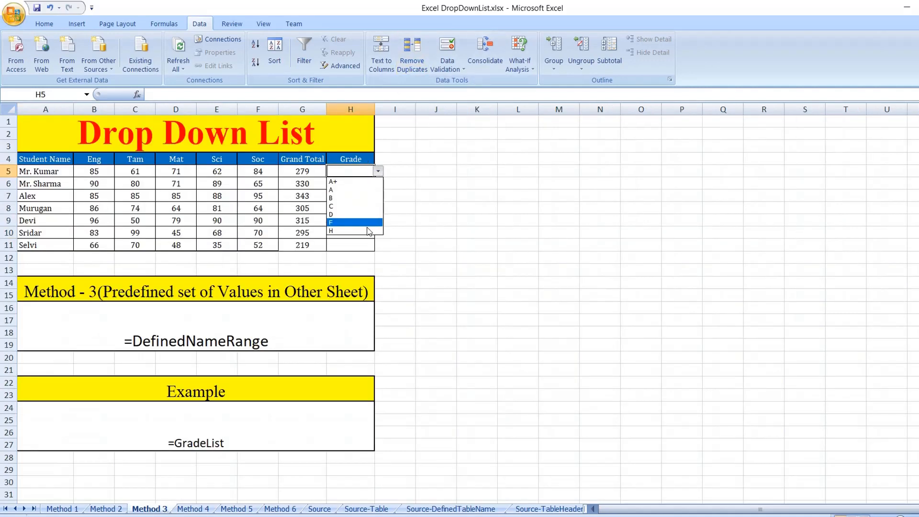
left_click(362, 168)
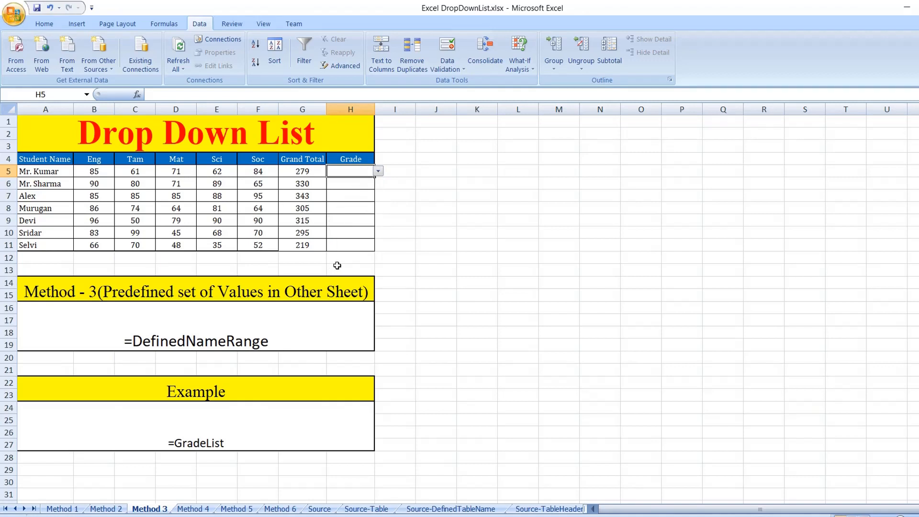
- View the Method 4 sheet, and on the Source-DefinedTableName sheet widen column A to fit its heading
left_click(193, 508)
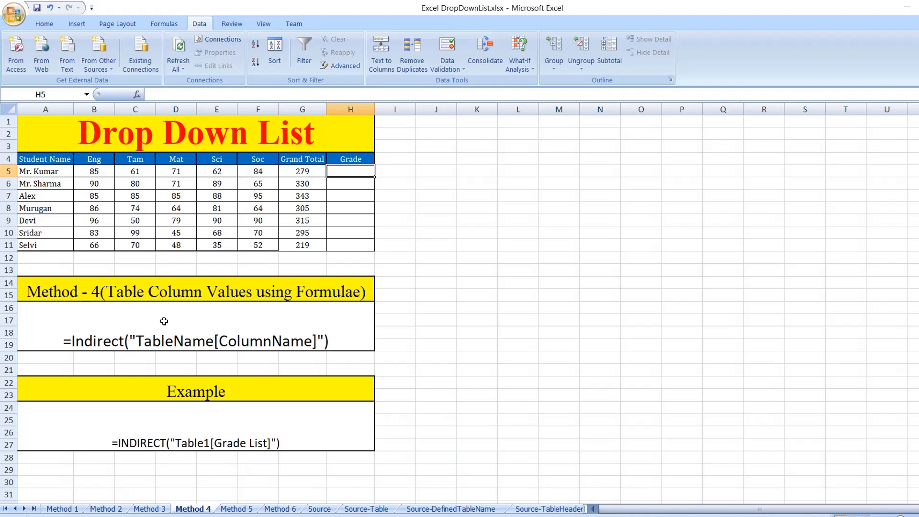
left_click(429, 510)
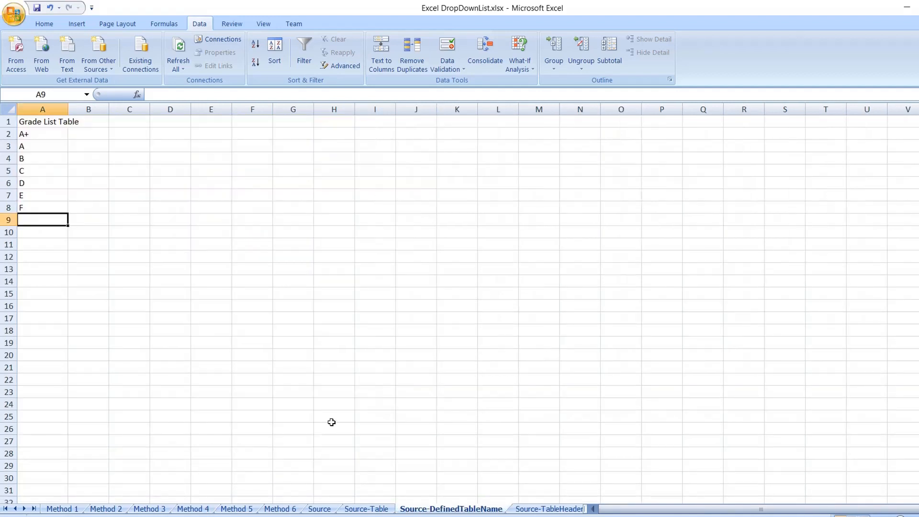
double_click(70, 107)
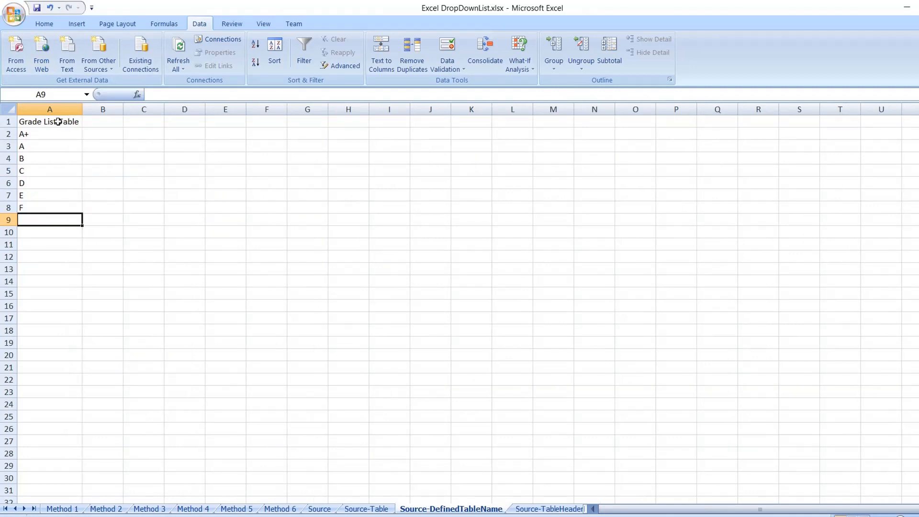
- Convert the range A1:A8 on the Source-DefinedTableName sheet into a table with headers
left_click_drag(58, 121, 48, 207)
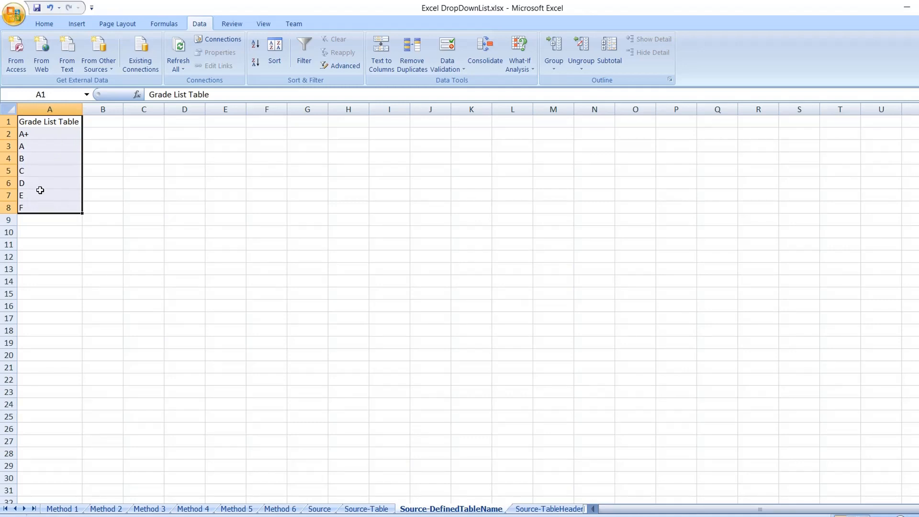
key("ctrl+t")
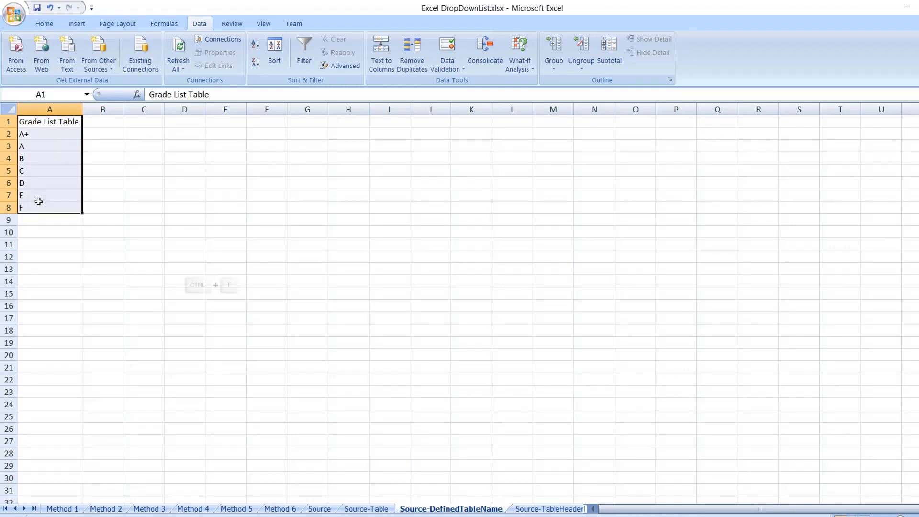
left_click(69, 25)
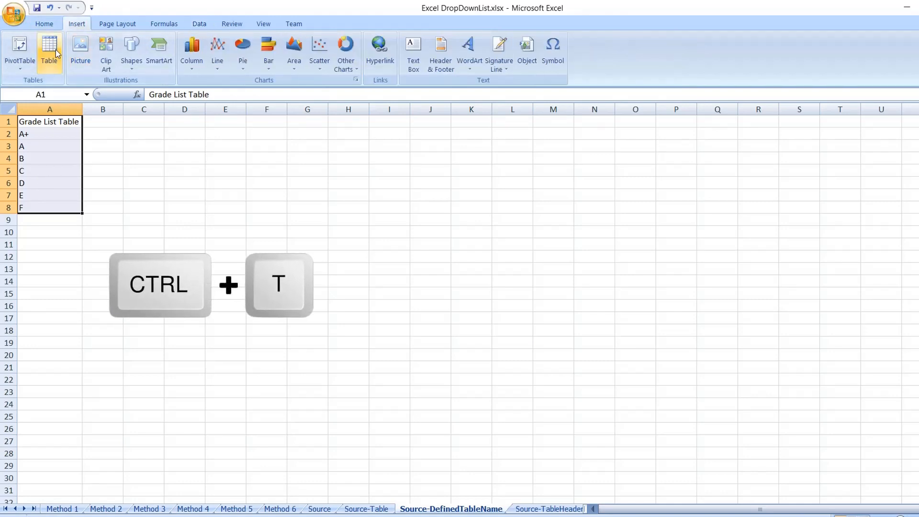
left_click(52, 52)
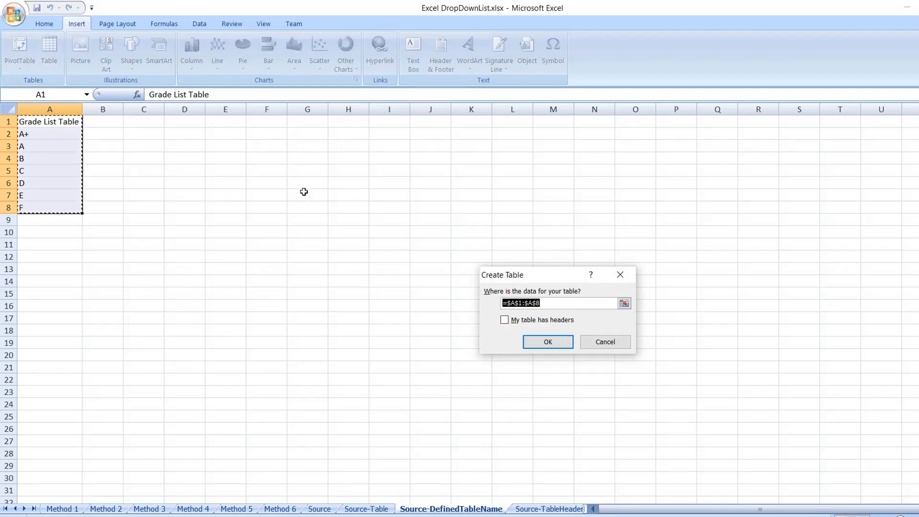
left_click(504, 321)
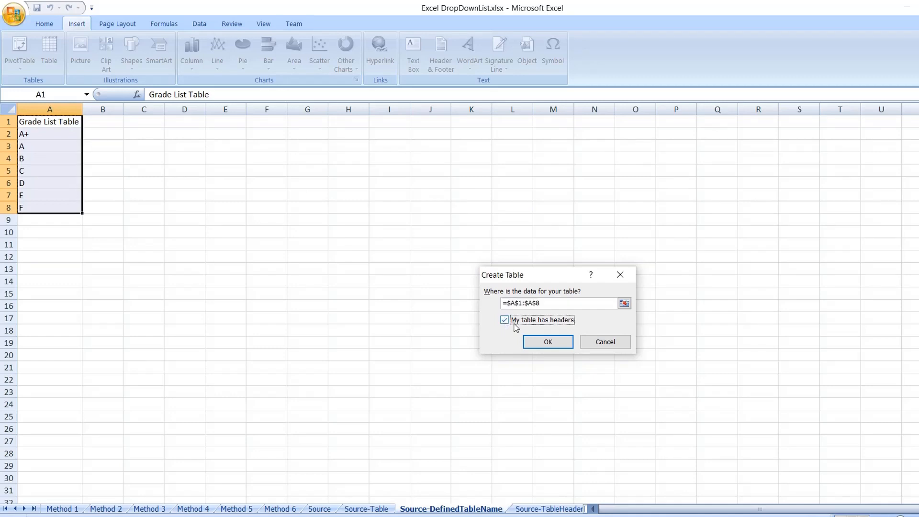
left_click(533, 343)
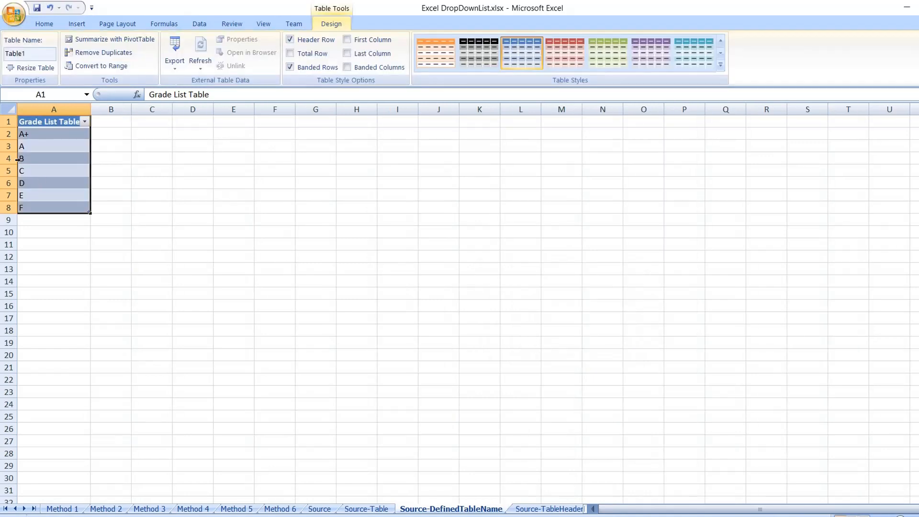
- Examine the new table's extent, select its header cell A1 and highlight its table name
left_click(54, 122)
left_click_drag(54, 122, 42, 207)
left_click(125, 184)
left_click(70, 124)
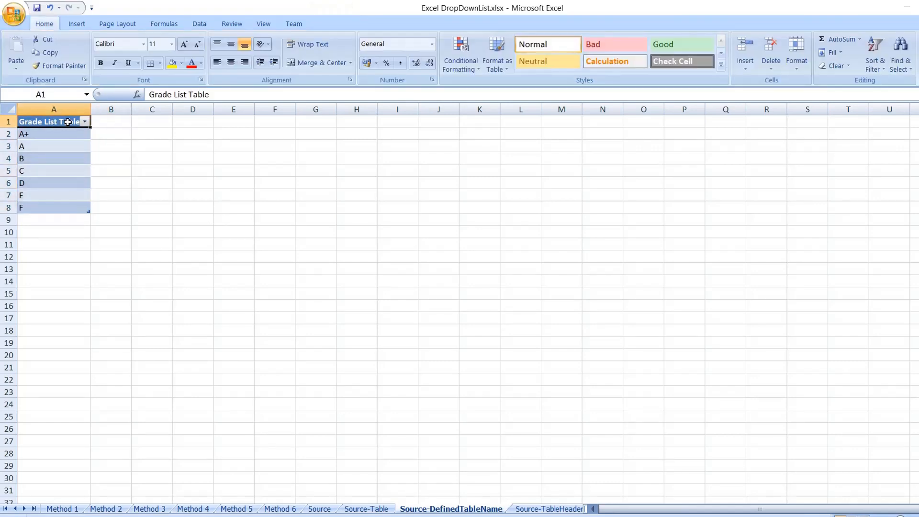
left_click(29, 56)
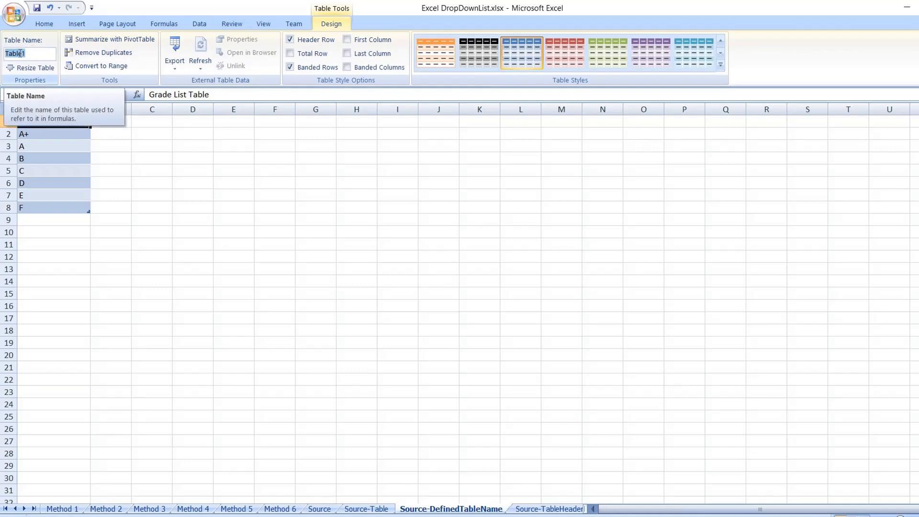
left_click_drag(37, 56, 5, 53)
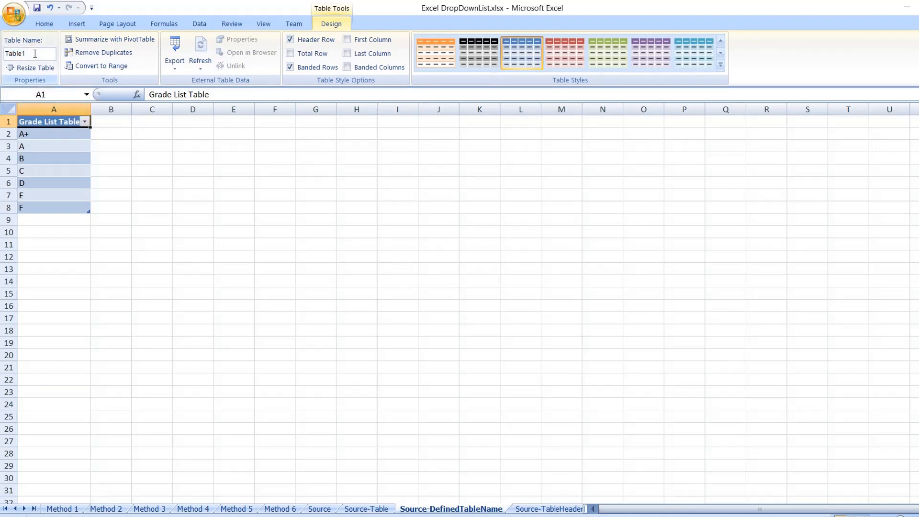
left_click_drag(45, 55, 4, 54)
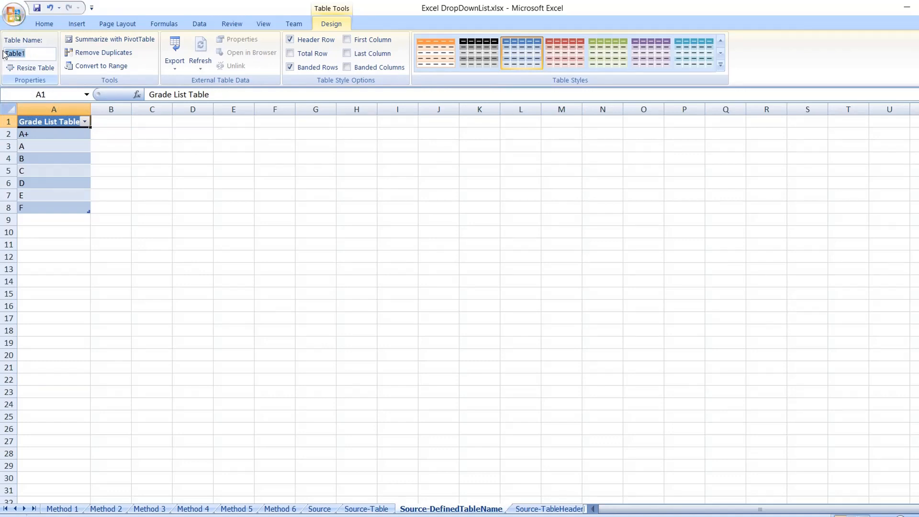
- Rename the table on the Source-DefinedTableName sheet as GradeTable
type("GradeTable")
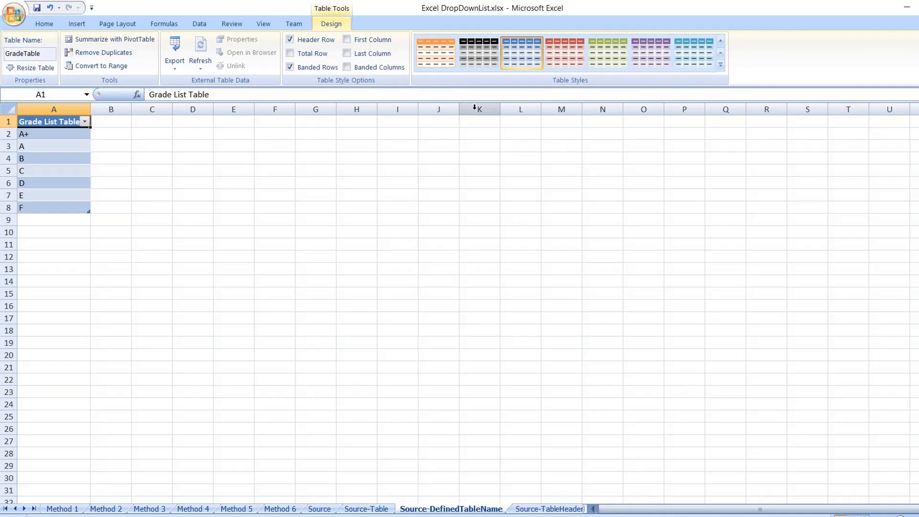
left_click(152, 195)
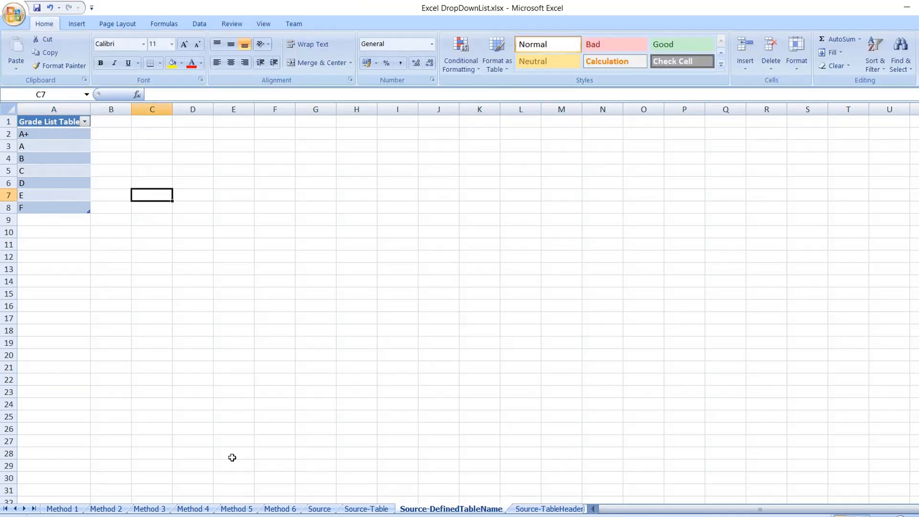
- On the Method 4 sheet, open data validation for cell H5 and allow only List entries
left_click(224, 510)
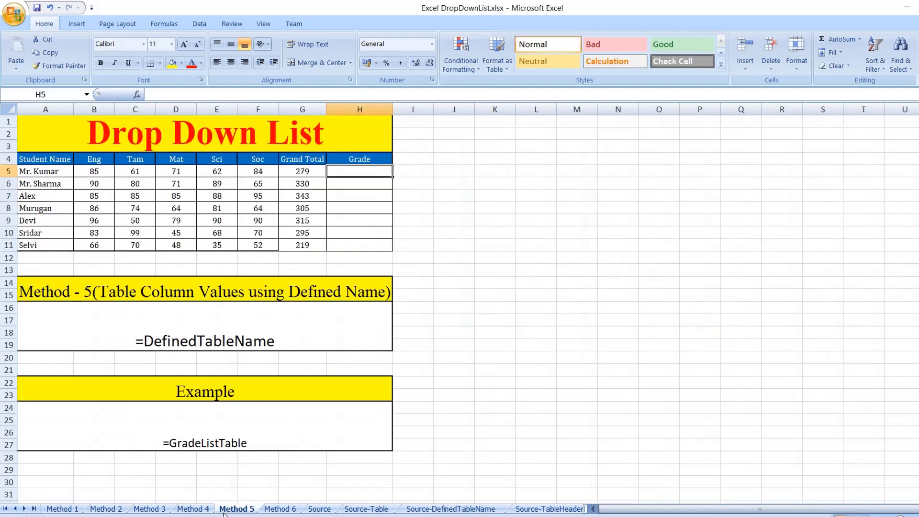
left_click(211, 510)
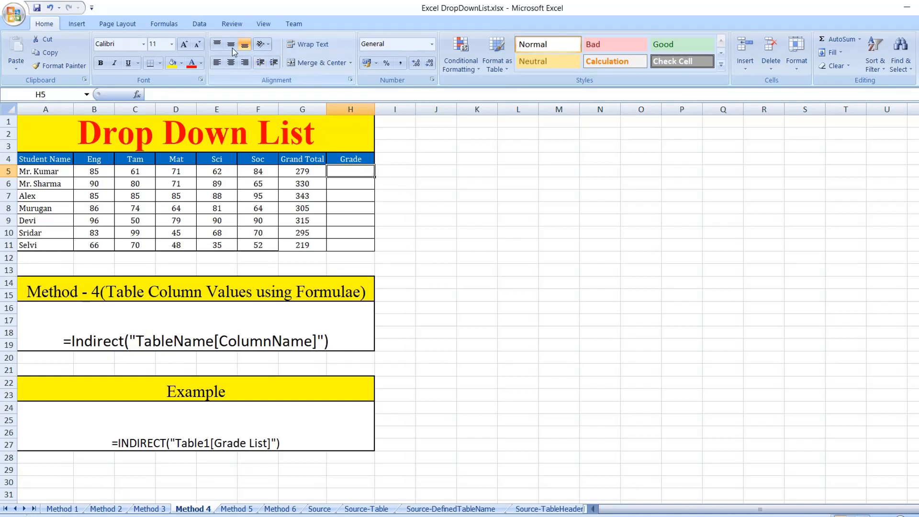
left_click(200, 24)
left_click(447, 64)
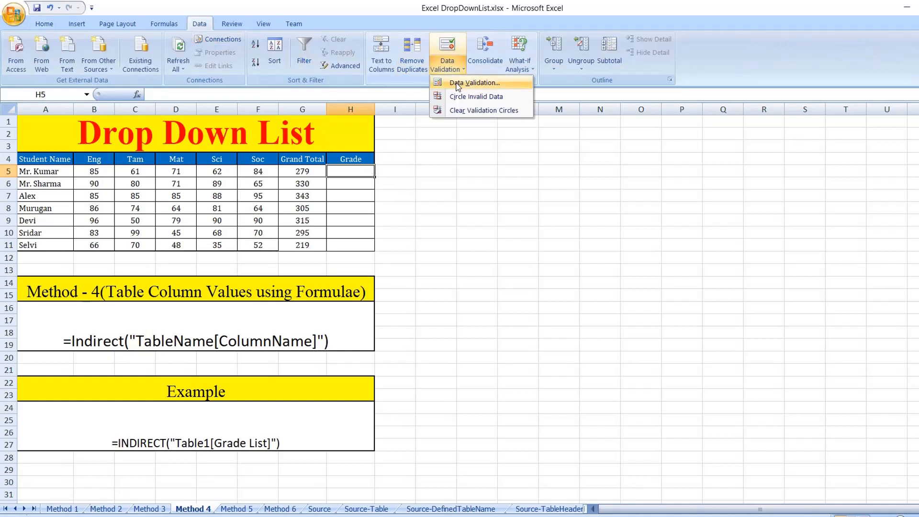
left_click(473, 83)
left_click(472, 280)
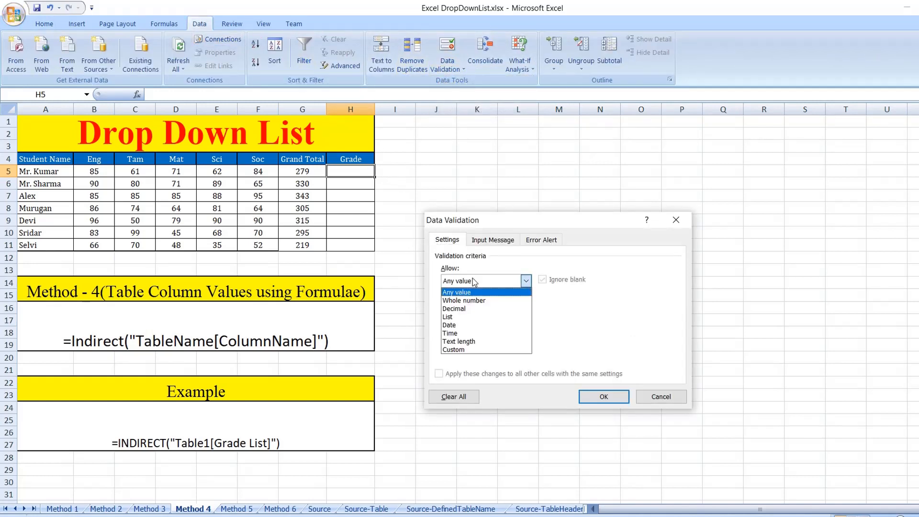
left_click(472, 317)
left_click(474, 334)
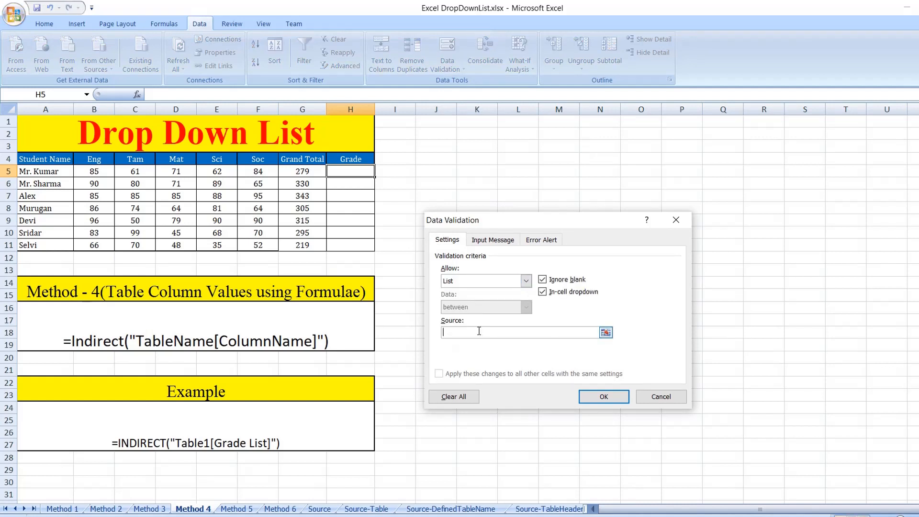
- Set the list source to =Indirect("GradeTable[Grade List Table]") and apply the validation to H5
type("=Indirect")
type("(\"GradeTable")
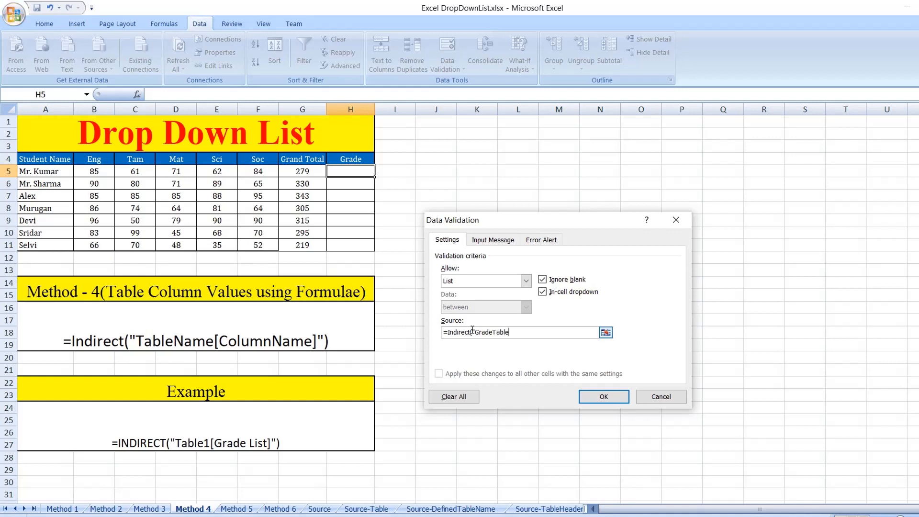
type("[")
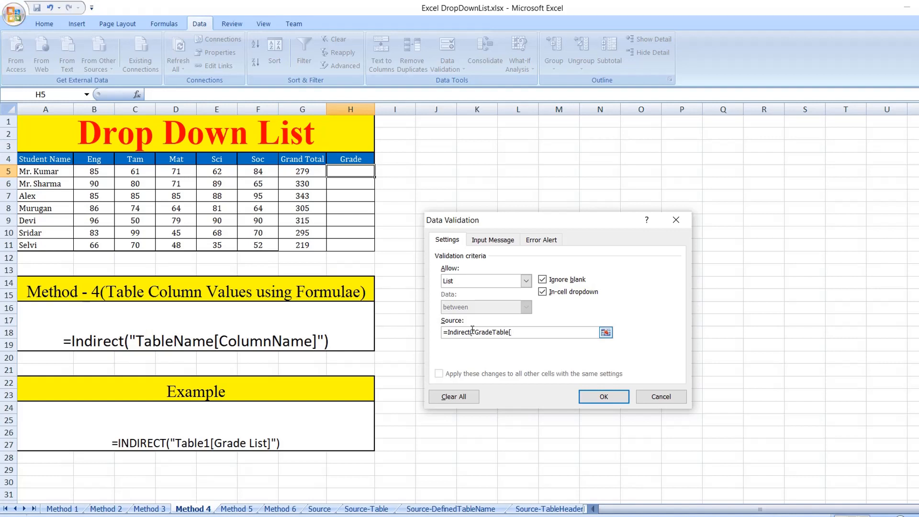
type("Grade List Table")
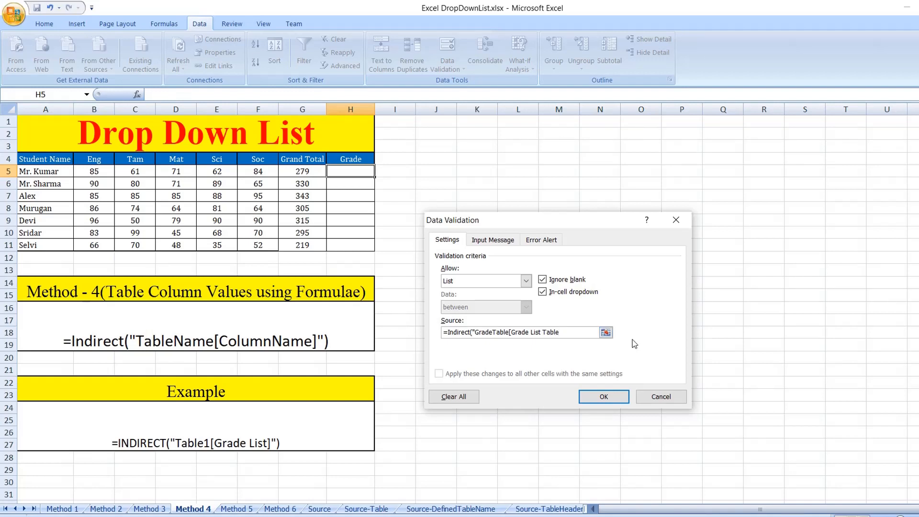
type("]\")")
left_click(599, 406)
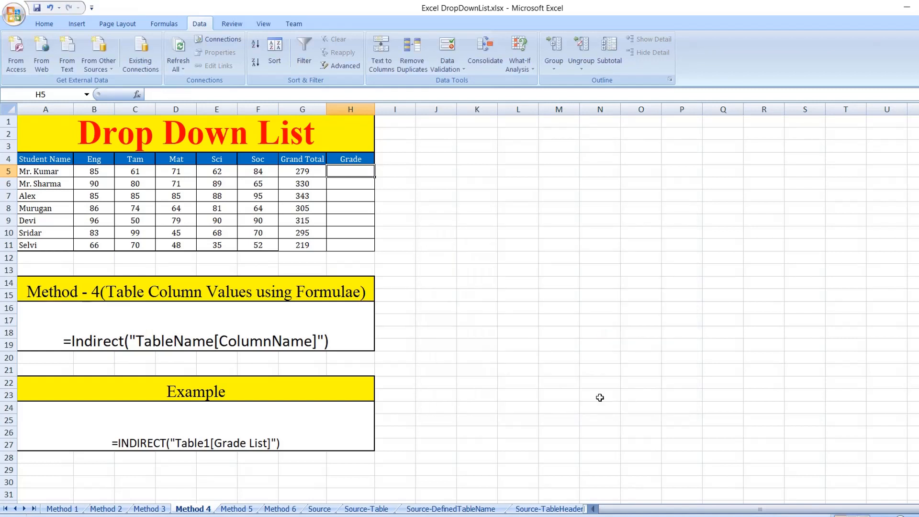
- Try out the H5 drop-down by choosing several grades in turn, including A and finally D
left_click(358, 168)
left_click(378, 172)
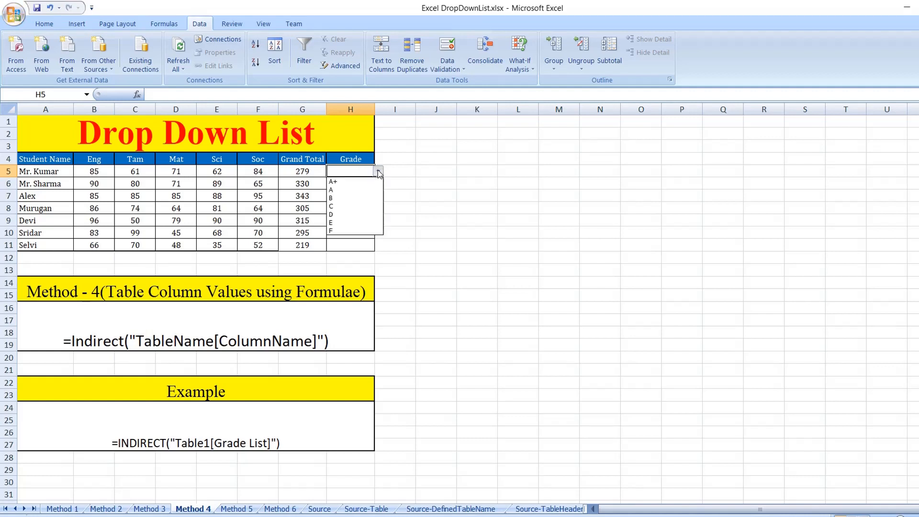
left_click(372, 196)
left_click(377, 171)
left_click(370, 190)
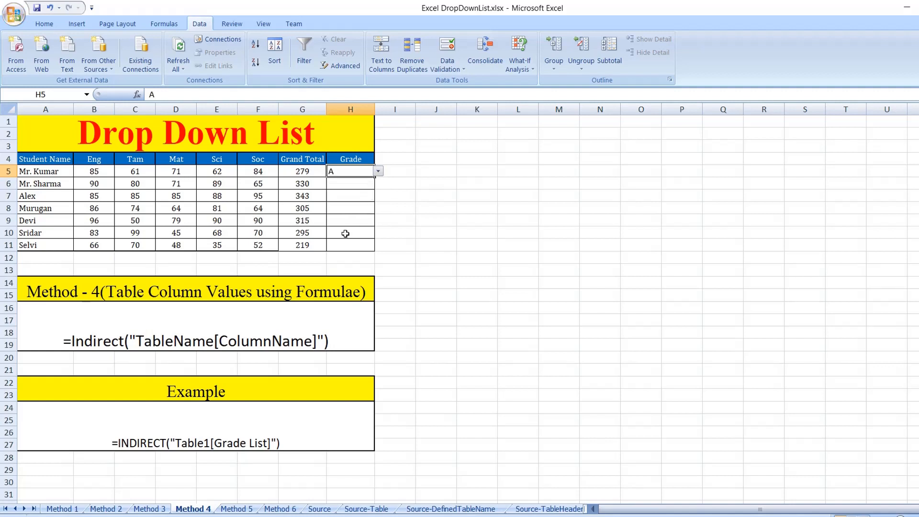
left_click(378, 172)
left_click(360, 215)
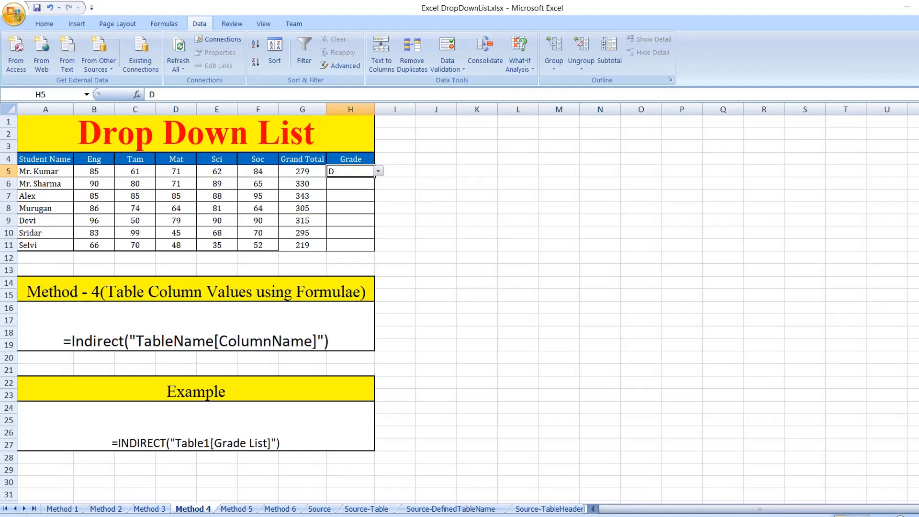
- Add the entry Test in cell A9, directly below the grade table on the Source-DefinedTableName sheet
left_click(378, 509)
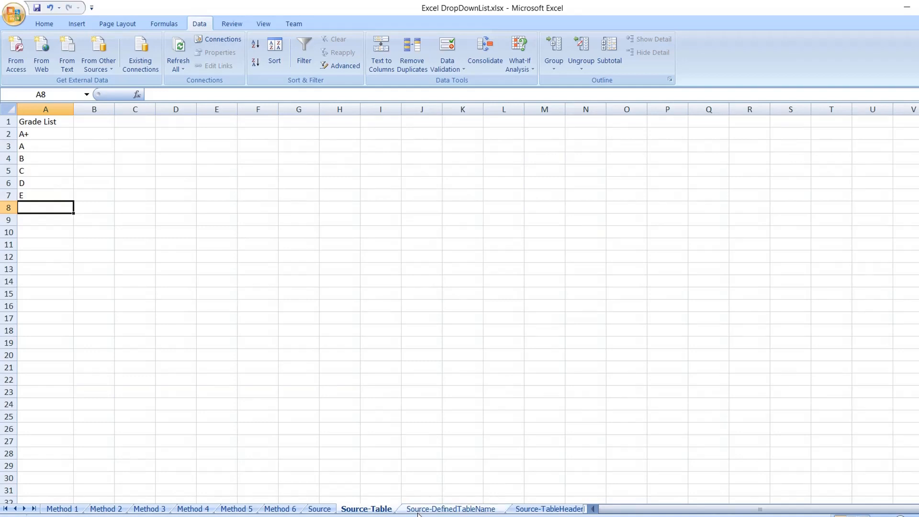
left_click(491, 511)
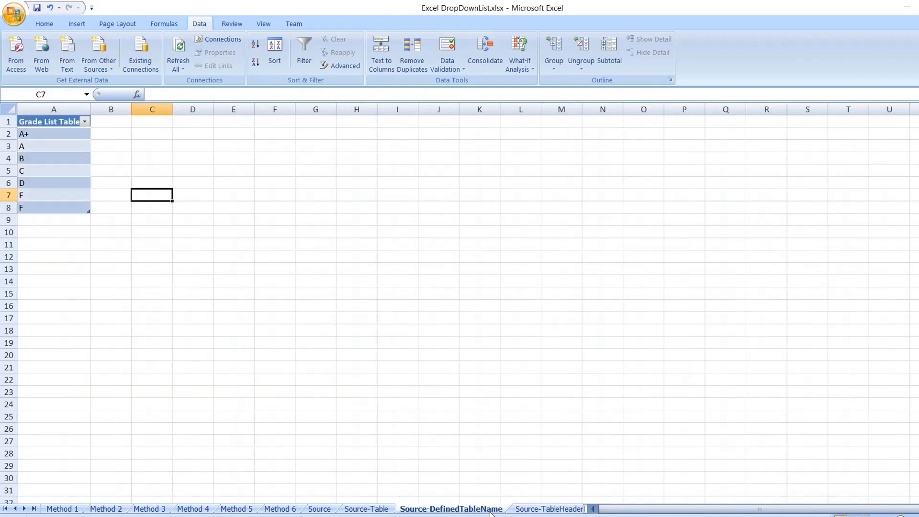
left_click(60, 219)
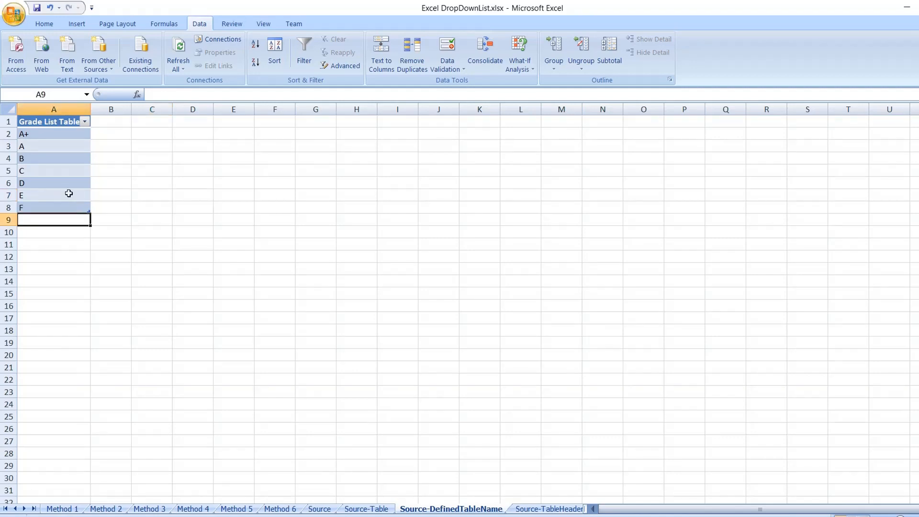
type("Test")
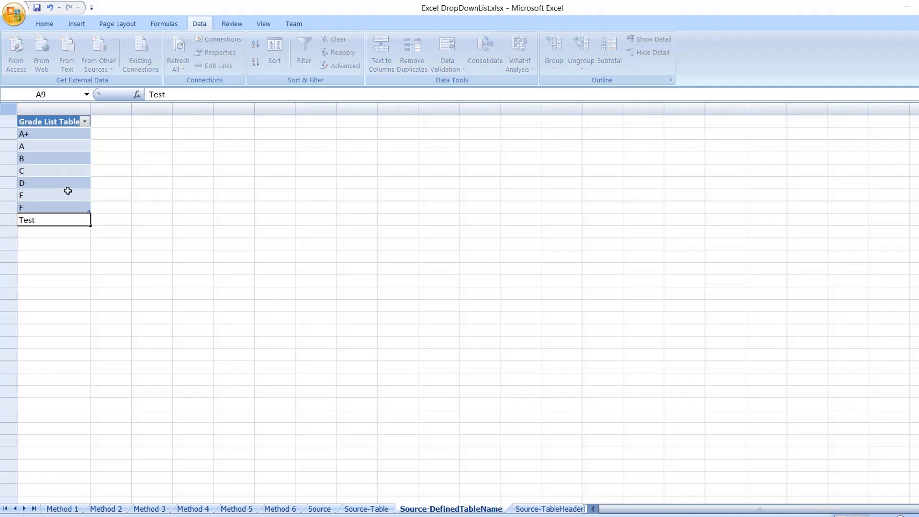
key("Return")
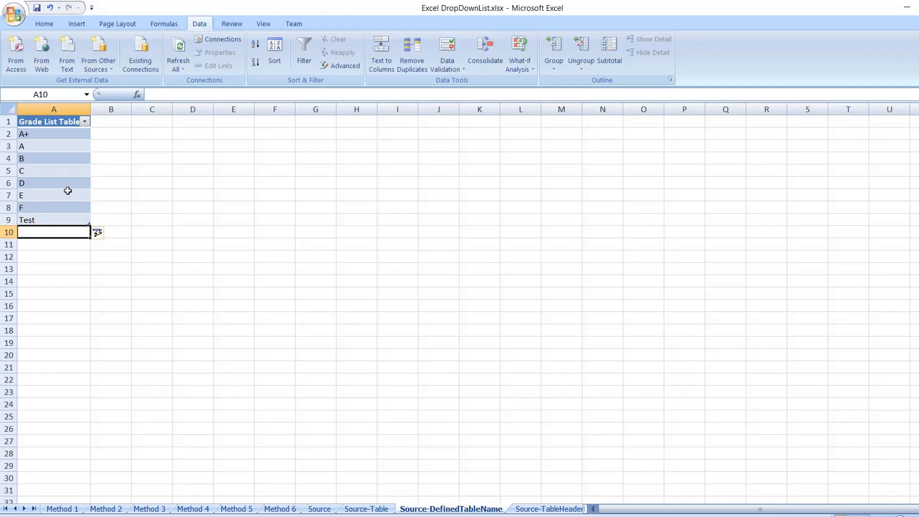
- Return to the Method 4 sheet and choose Test from the H5 drop-down
left_click(192, 508)
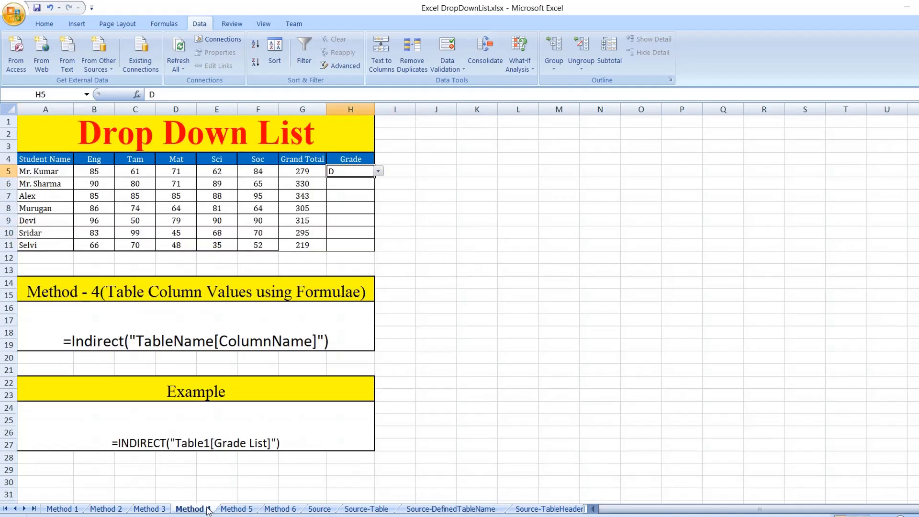
left_click(378, 171)
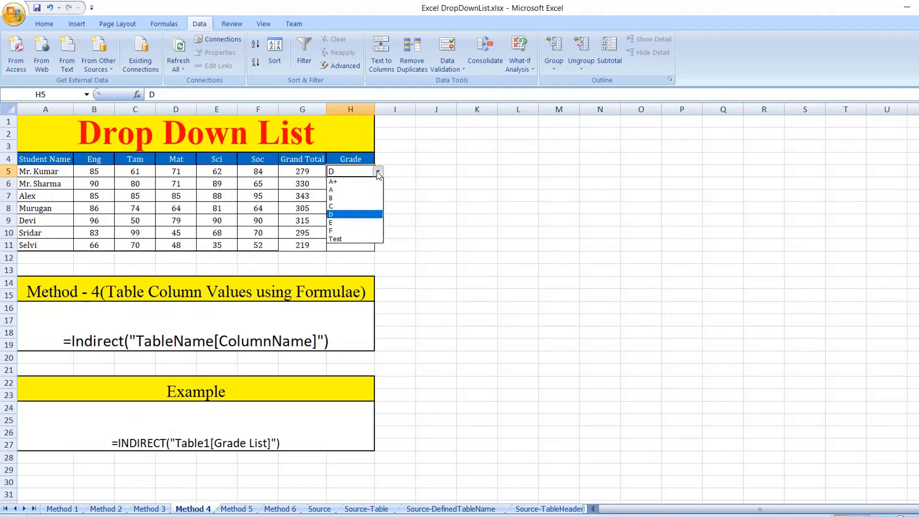
left_click(348, 239)
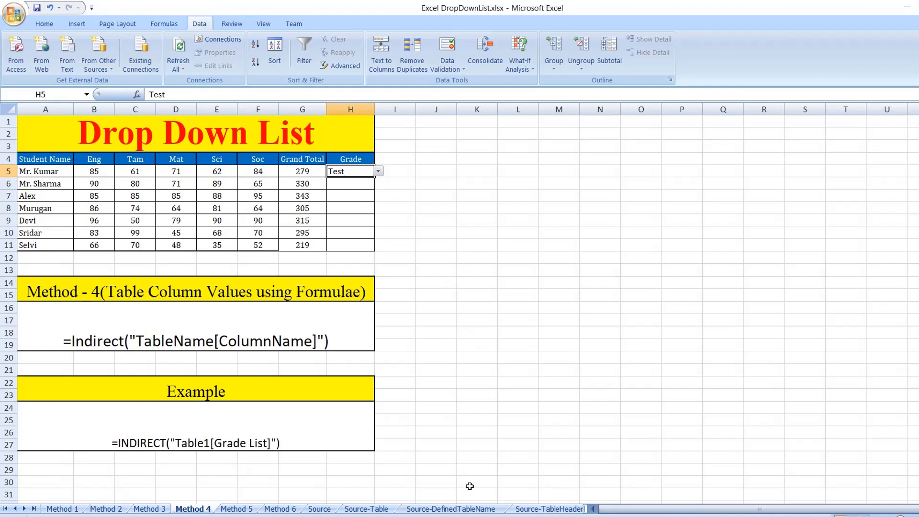
- Fill cell H5 with its drop-down down the Grade column to H11
left_click(291, 317)
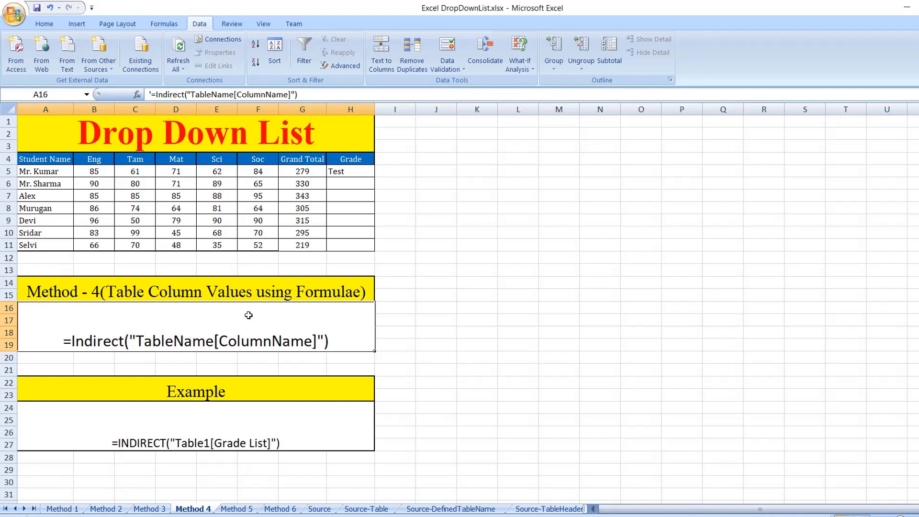
left_click(360, 171)
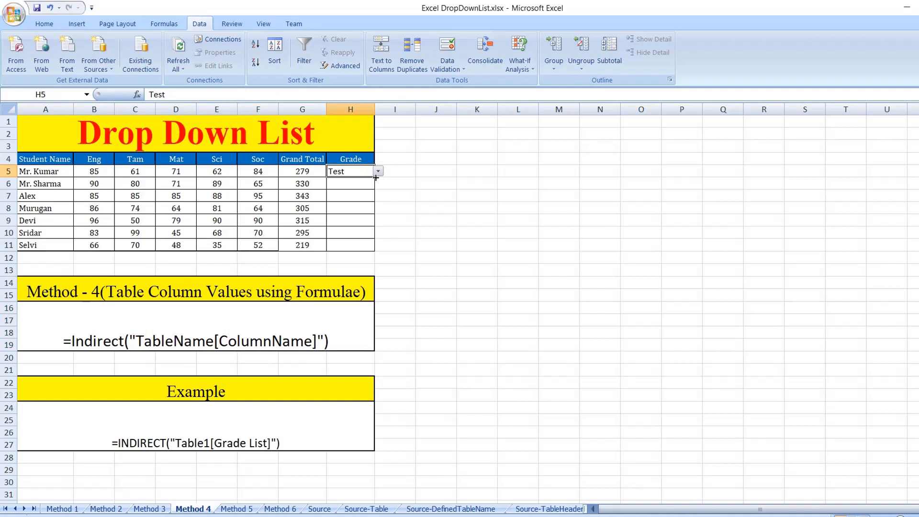
left_click_drag(376, 178, 367, 251)
- Use the copied drop-downs to choose grade B in H7 and grade D in H6
left_click(362, 197)
left_click(378, 195)
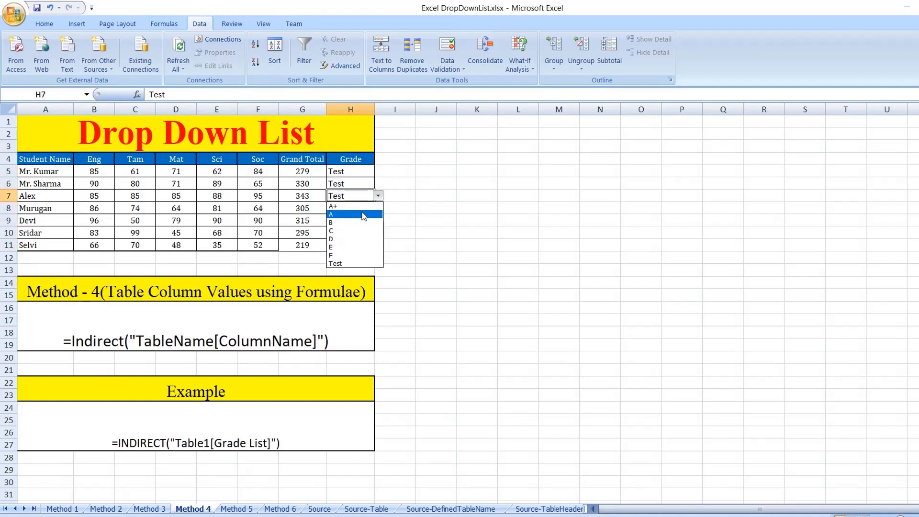
left_click(356, 223)
left_click(362, 182)
left_click(378, 184)
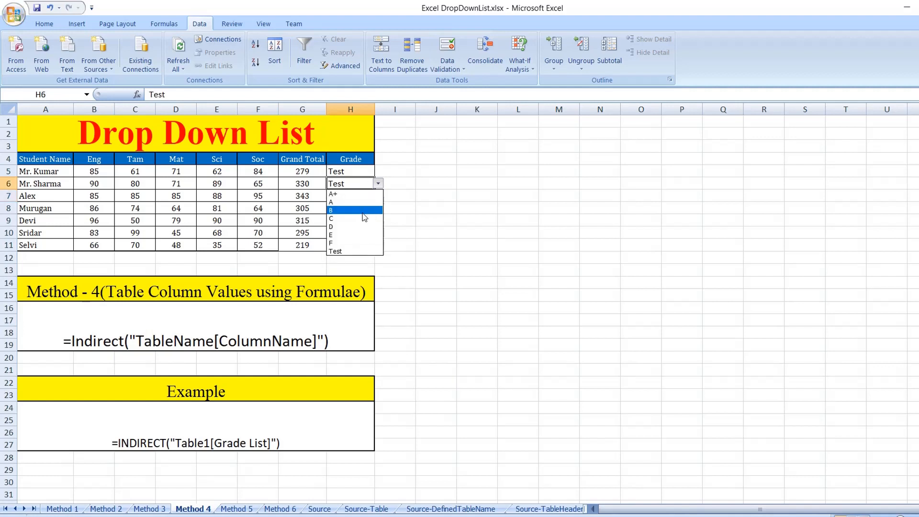
left_click(363, 226)
left_click(338, 223)
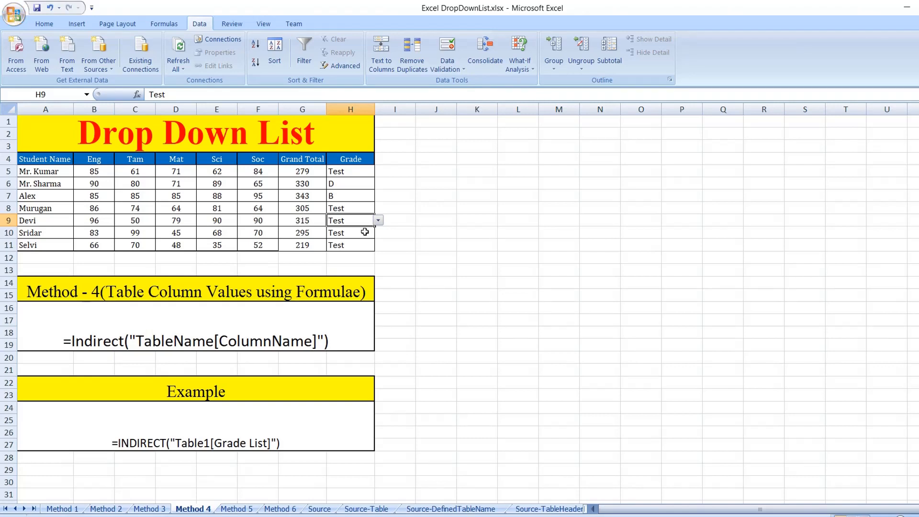
- Review the INDIRECT formula pattern on the Method 4 sheet and the defined-name pattern on the Method 5 sheet
left_click(99, 343)
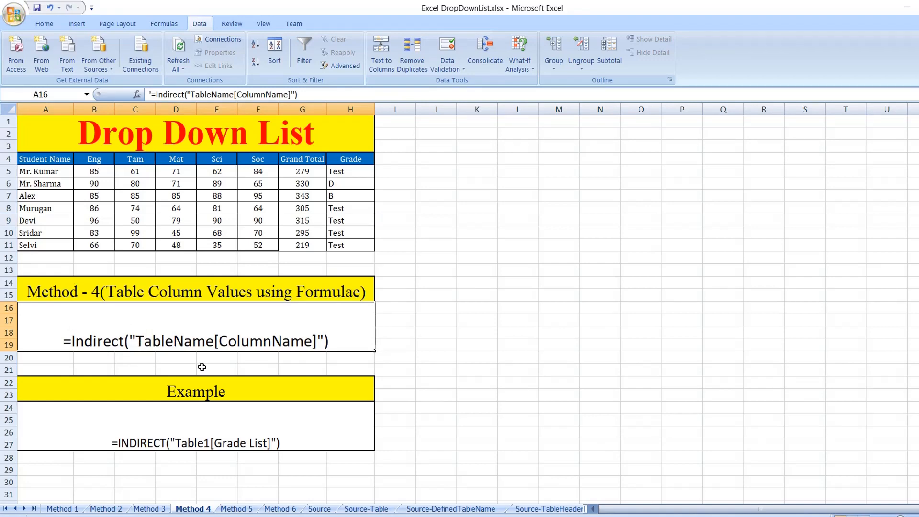
left_click(240, 509)
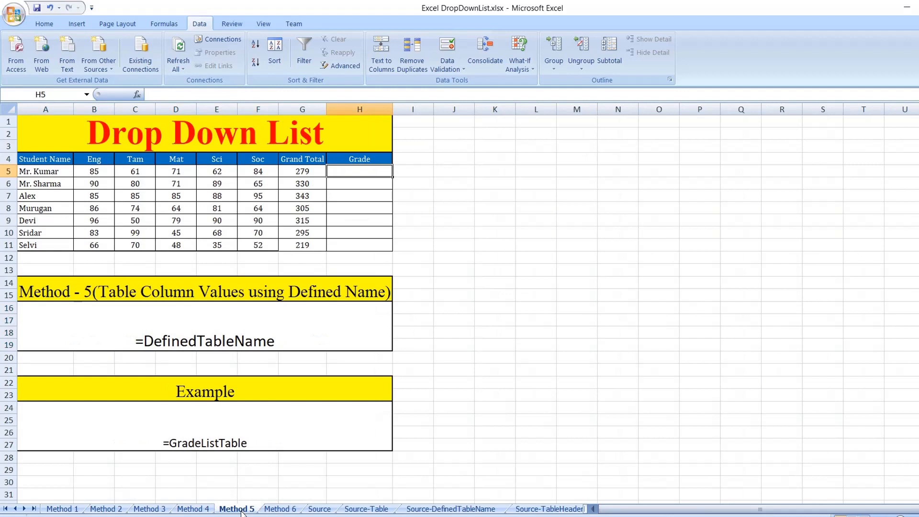
left_click(215, 340)
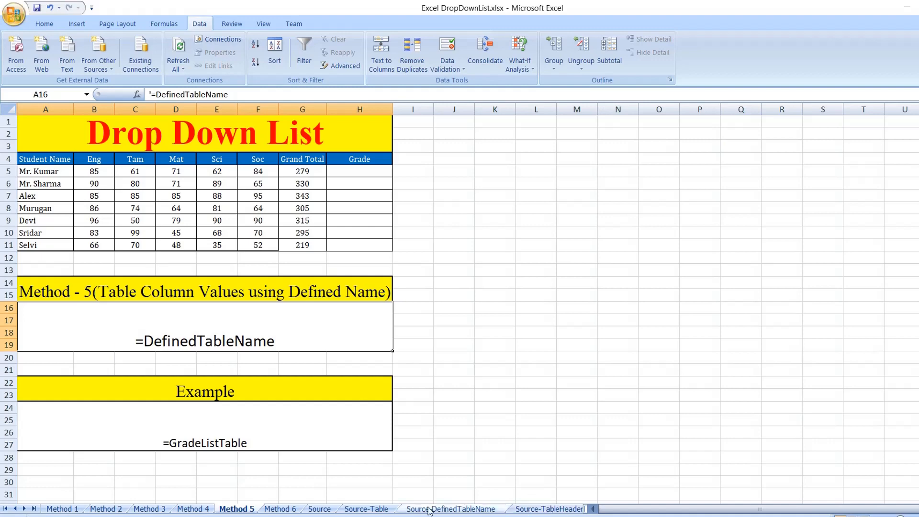
- Convert the grade list in A1:A7 on the Source-Table sheet into a table with headers
left_click(354, 508)
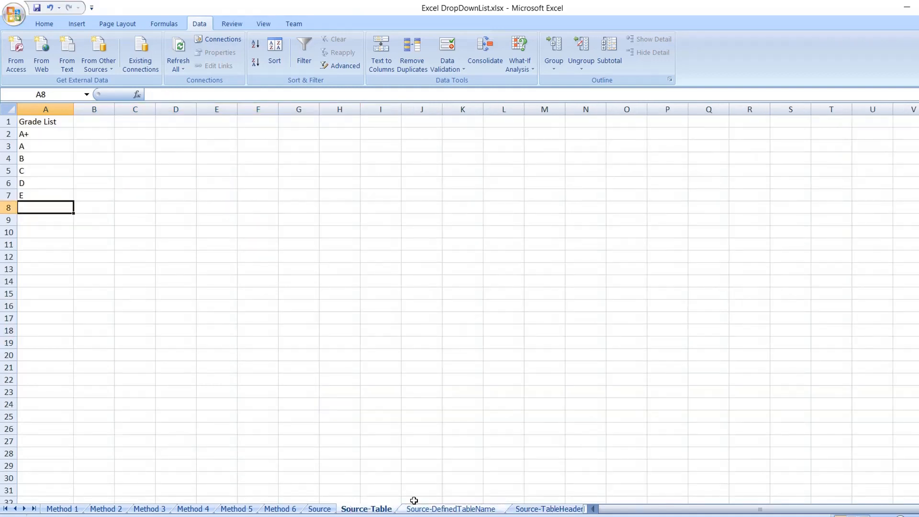
left_click(46, 127)
left_click_drag(47, 127, 41, 191)
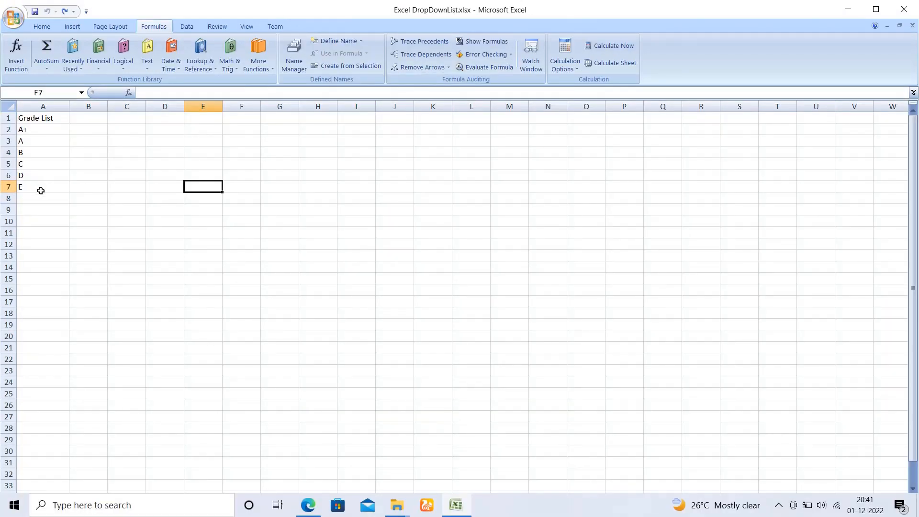
left_click_drag(45, 118, 54, 184)
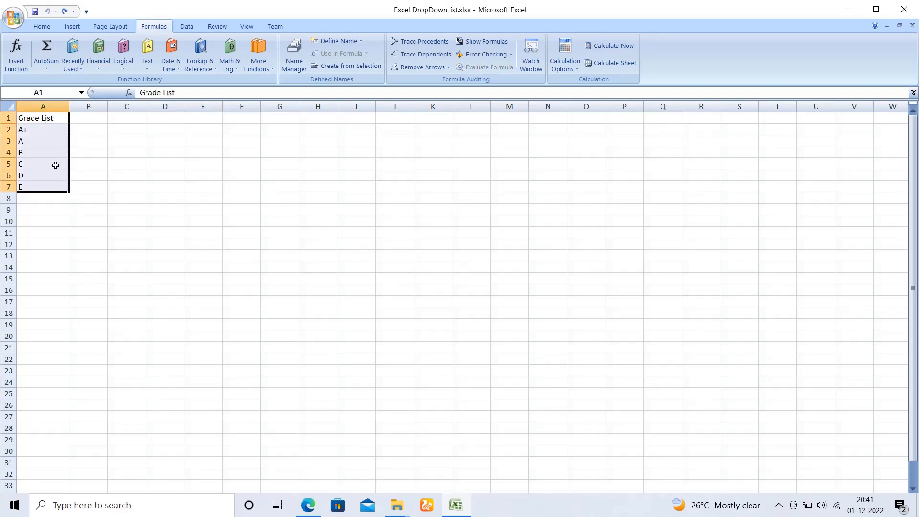
left_click(72, 26)
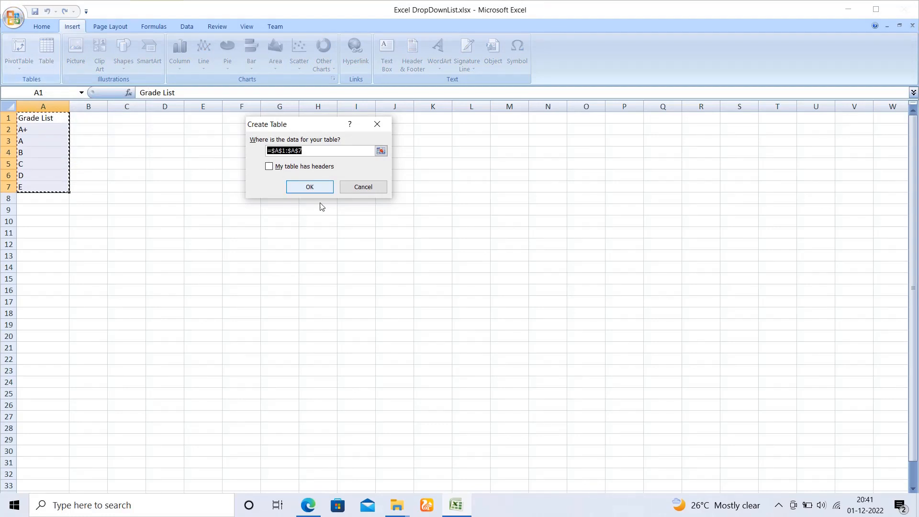
left_click(269, 166)
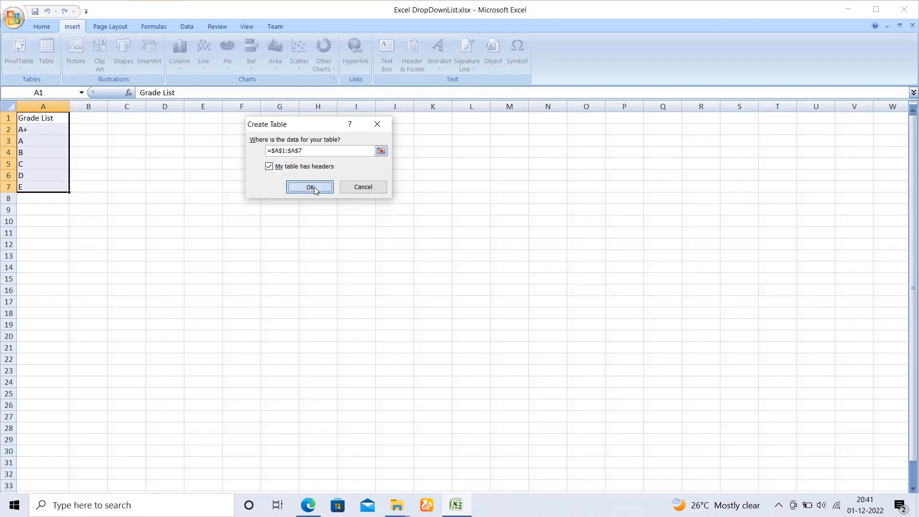
left_click(314, 187)
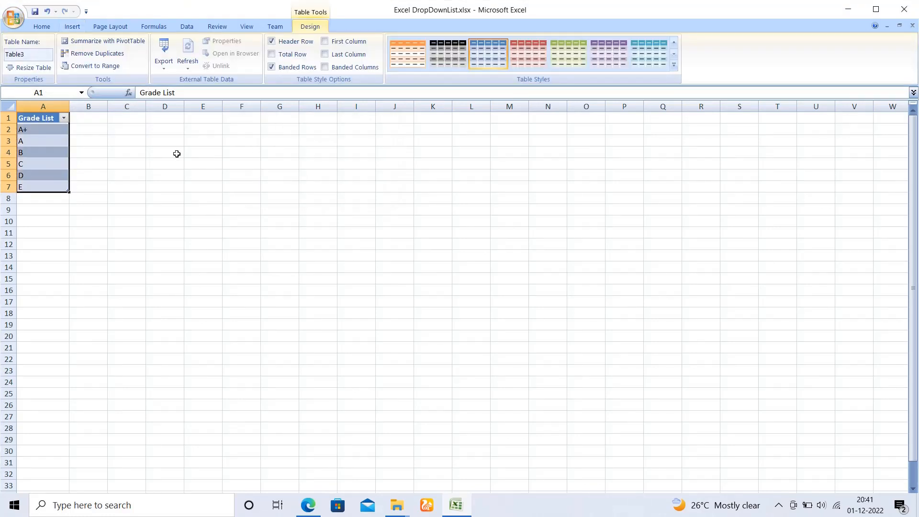
- Rename the new grade table as GradeTableList
left_click(28, 56)
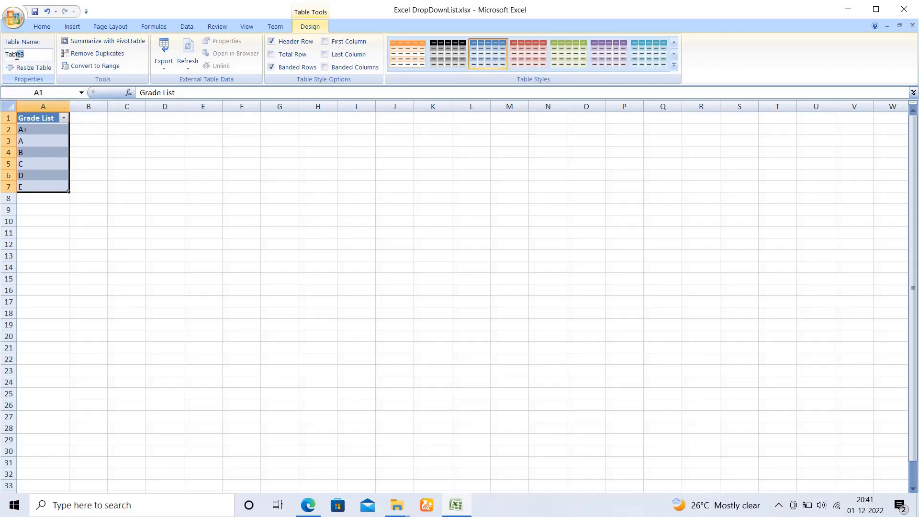
type("Grad")
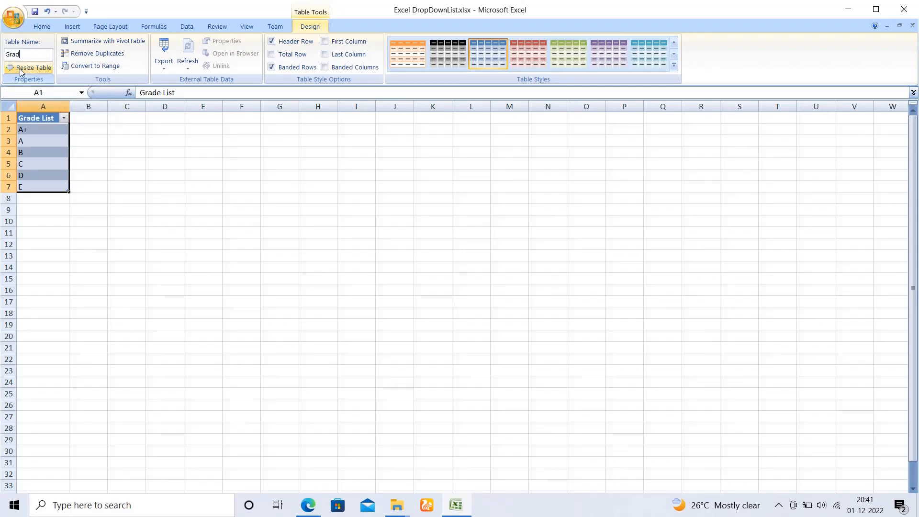
type("eTableList")
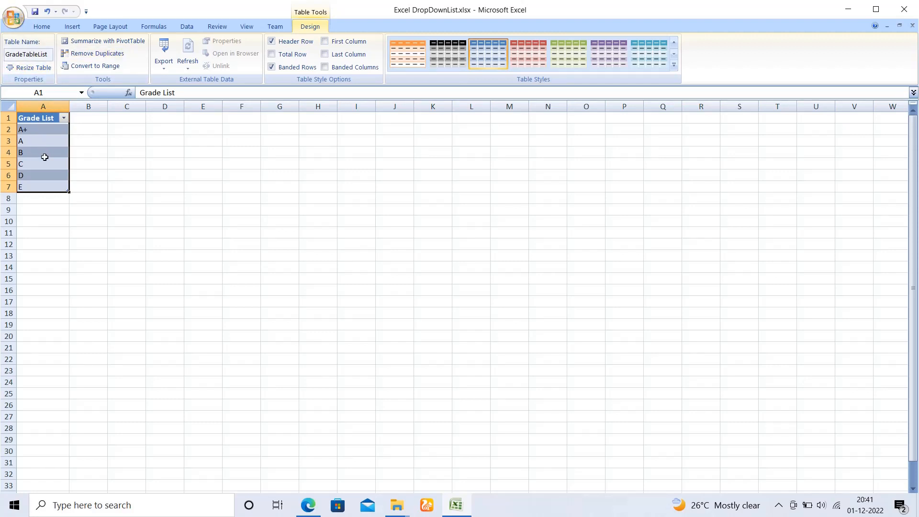
- Define the workbook-scope name SorceList for the Grade List column values in A2:A7, referring to =GradeTableList[Grade List]
left_click(48, 128)
left_click_drag(48, 128, 51, 186)
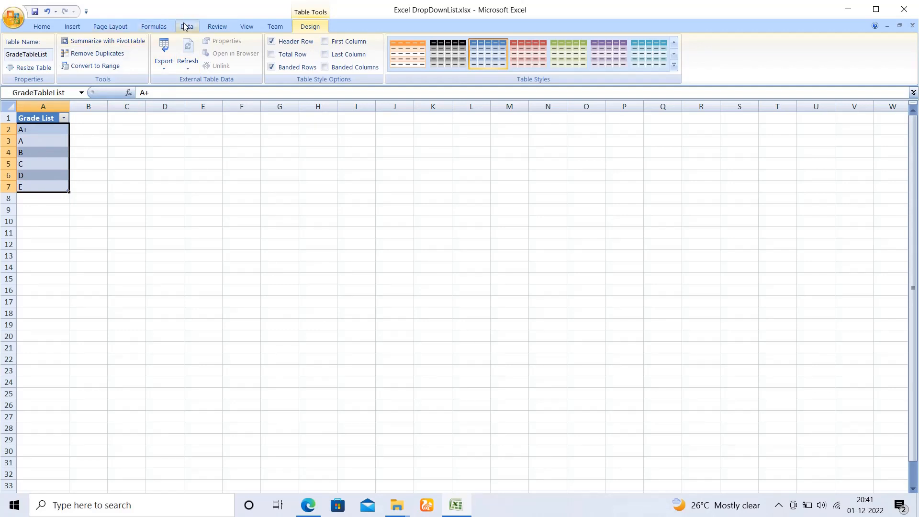
left_click(165, 27)
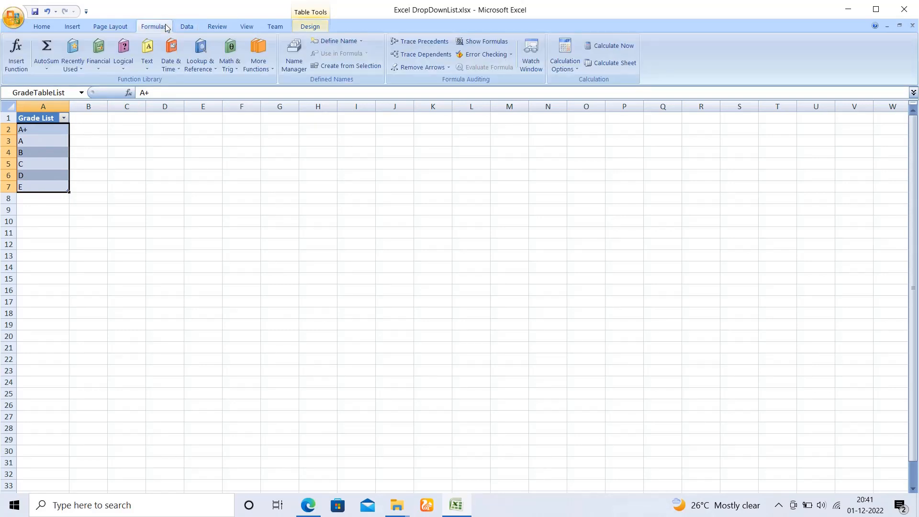
left_click(320, 40)
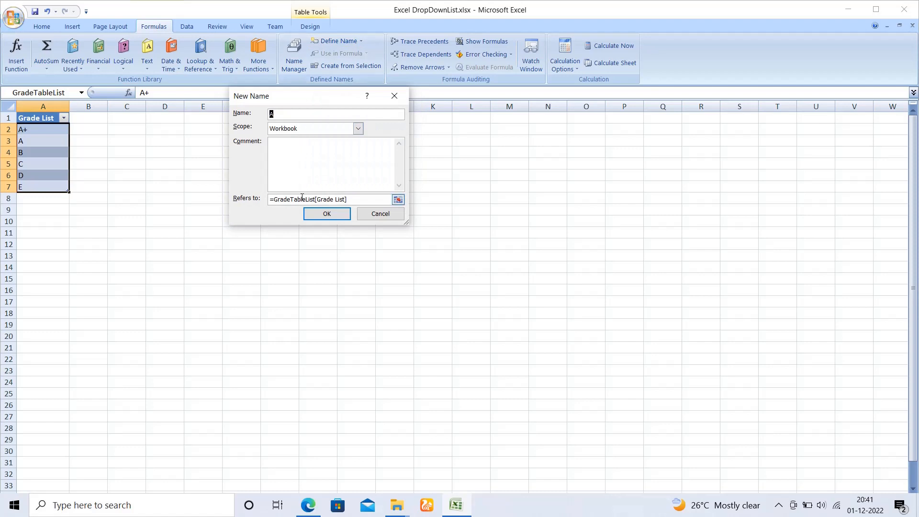
left_click_drag(275, 200, 344, 200)
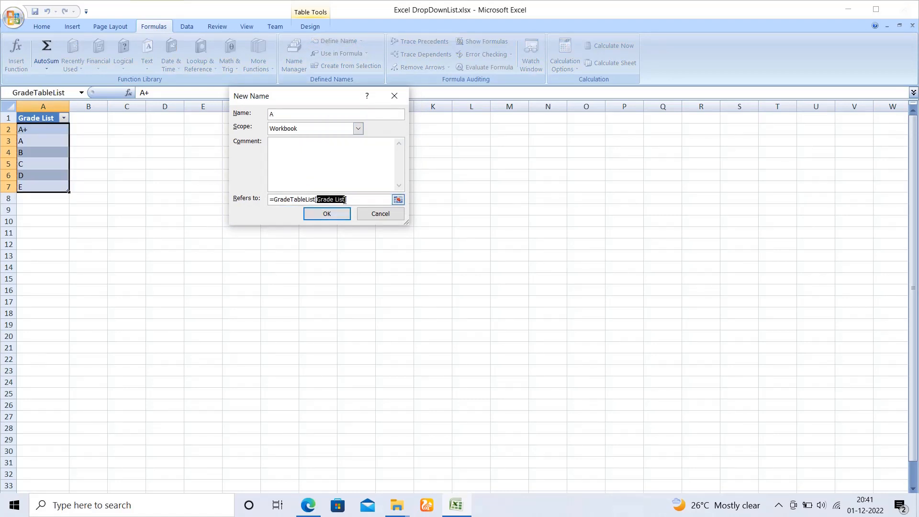
left_click(302, 116)
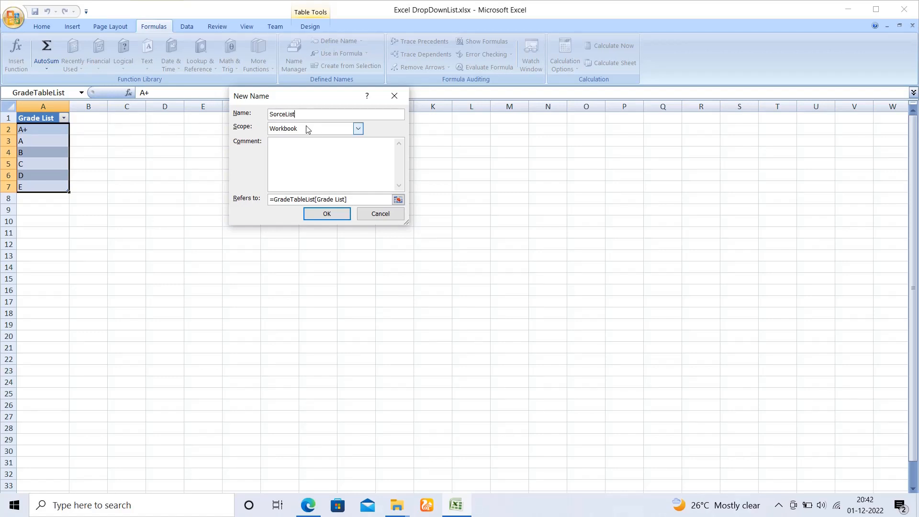
left_click(310, 219)
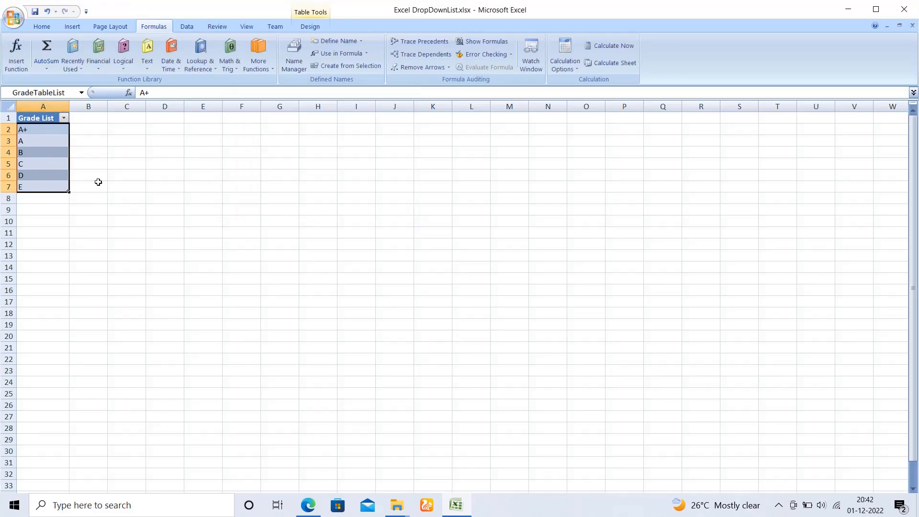
- On the Method 5 sheet, set the data validation of cell H5 to allow a list
left_click(874, 9)
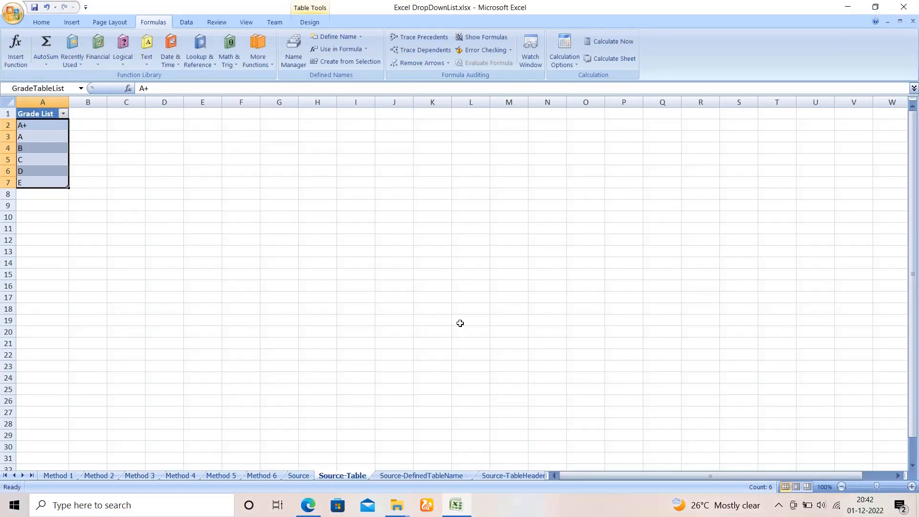
left_click(229, 475)
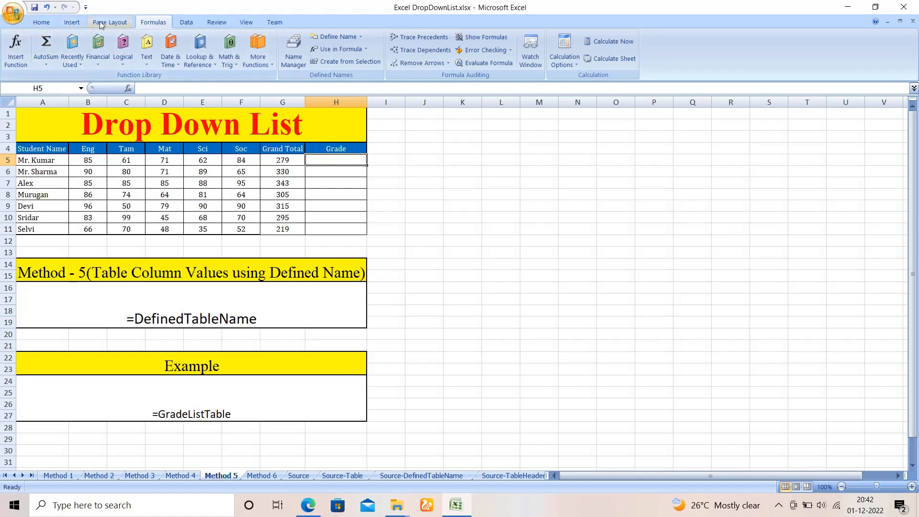
left_click(186, 22)
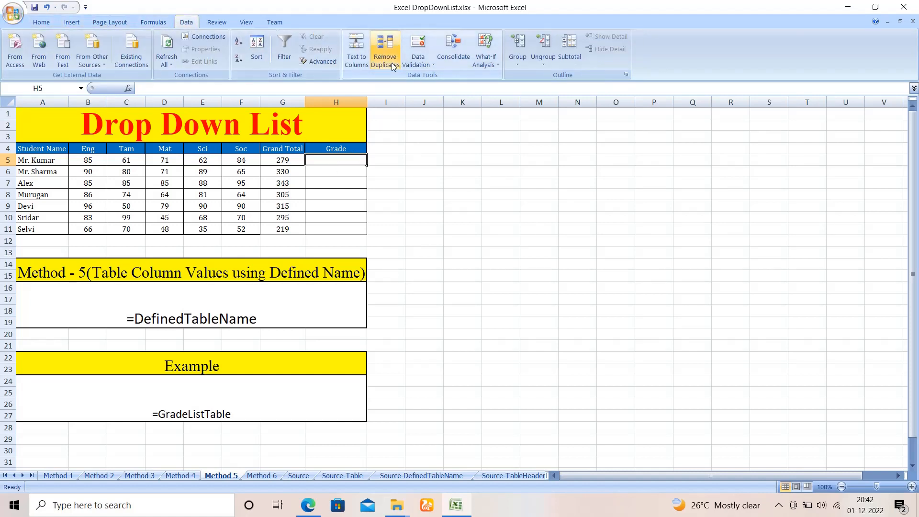
left_click(418, 59)
left_click(435, 78)
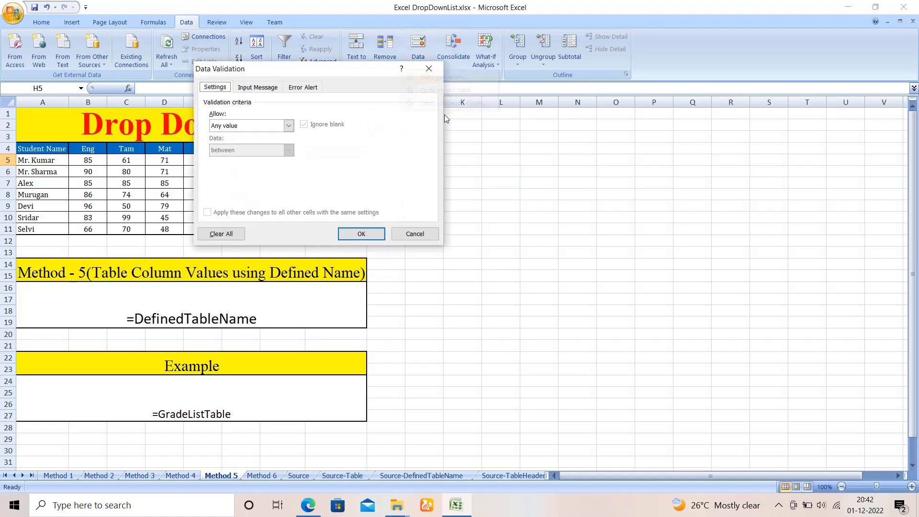
left_click(247, 126)
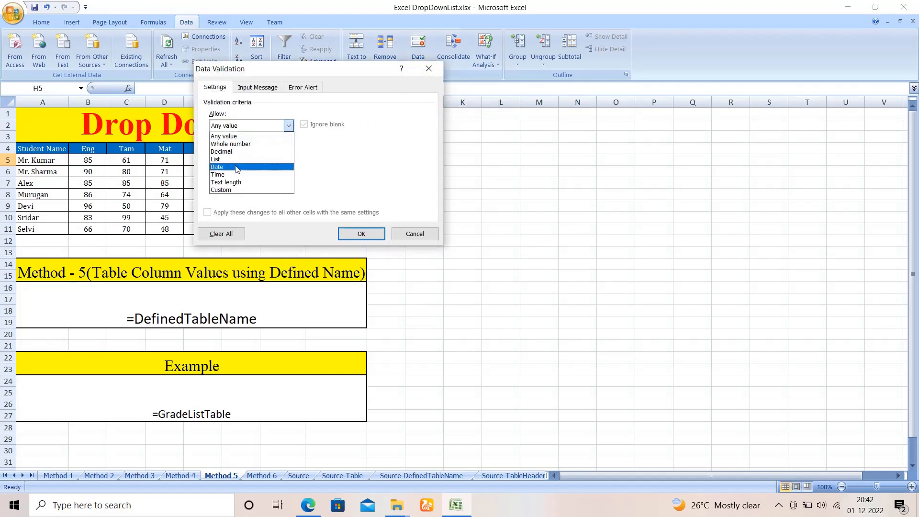
left_click(225, 159)
- Use the defined name SorceList as the validation source for H5, apply it and check the cell's drop-down
left_click(336, 176)
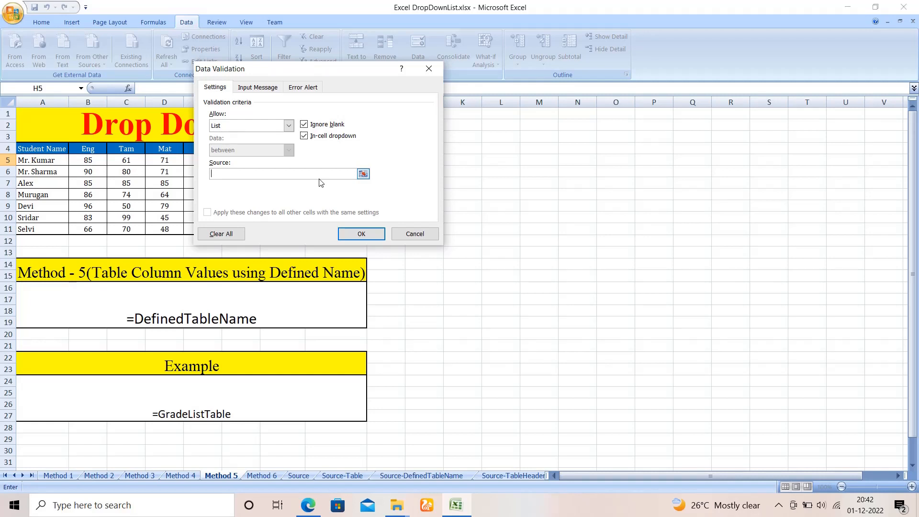
key("F3")
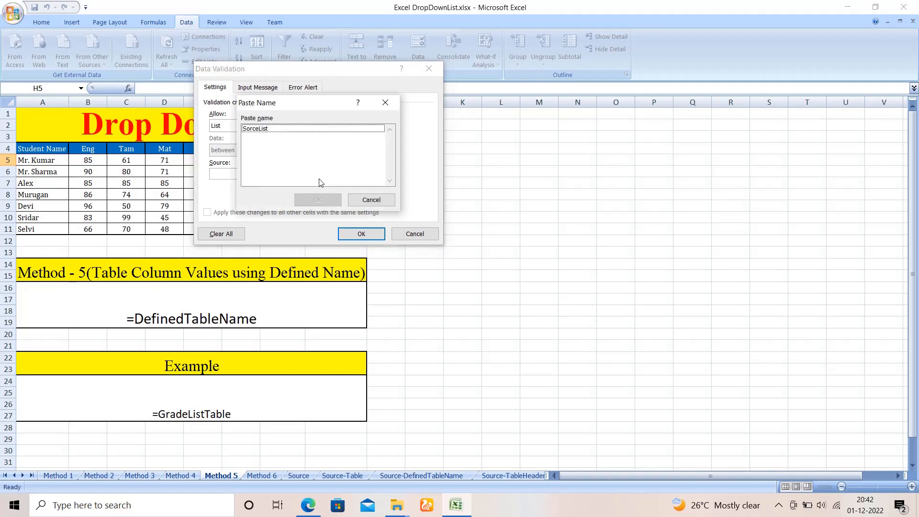
left_click(266, 129)
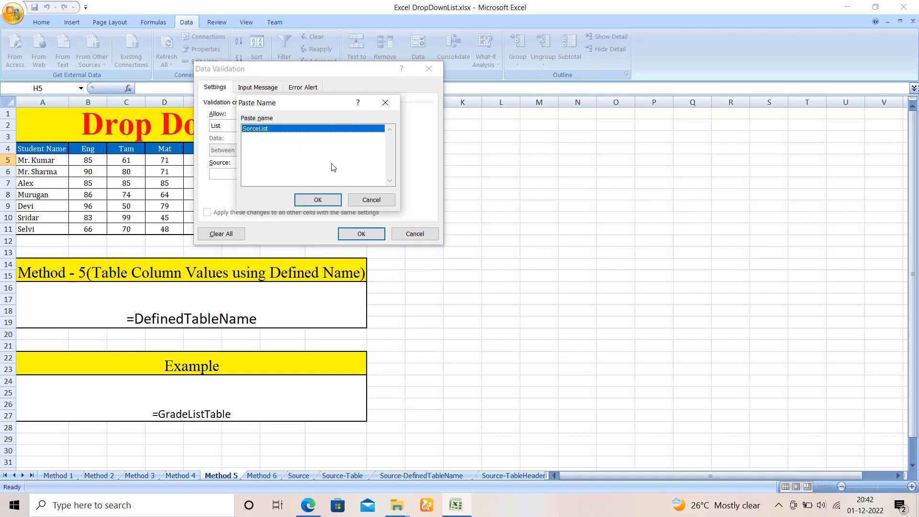
left_click(318, 200)
left_click(361, 233)
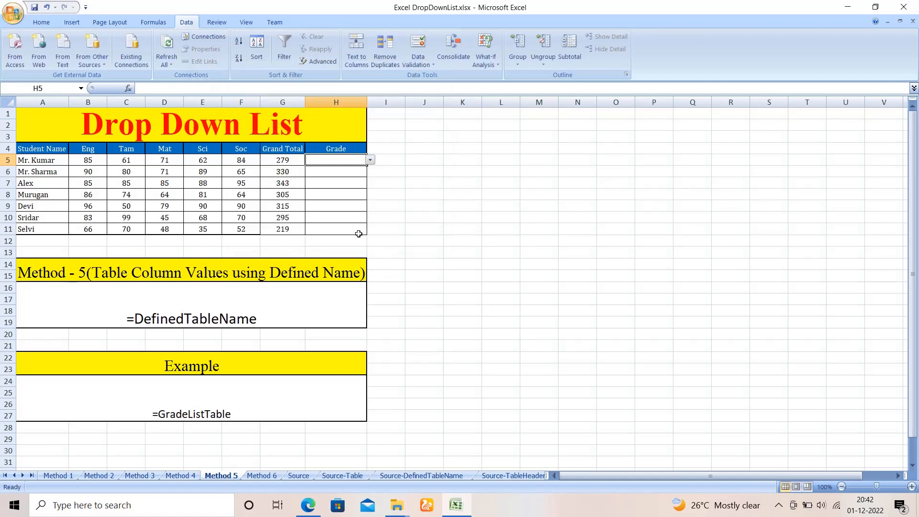
left_click(371, 160)
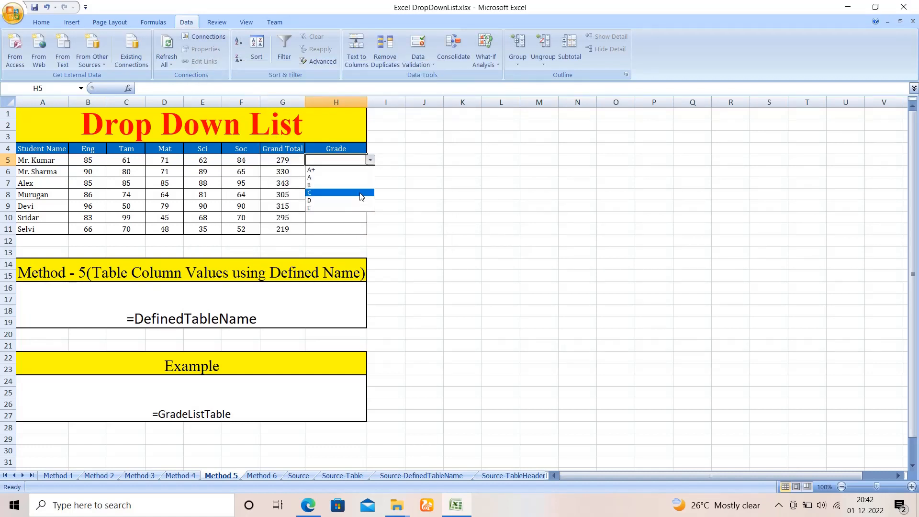
left_click(359, 221)
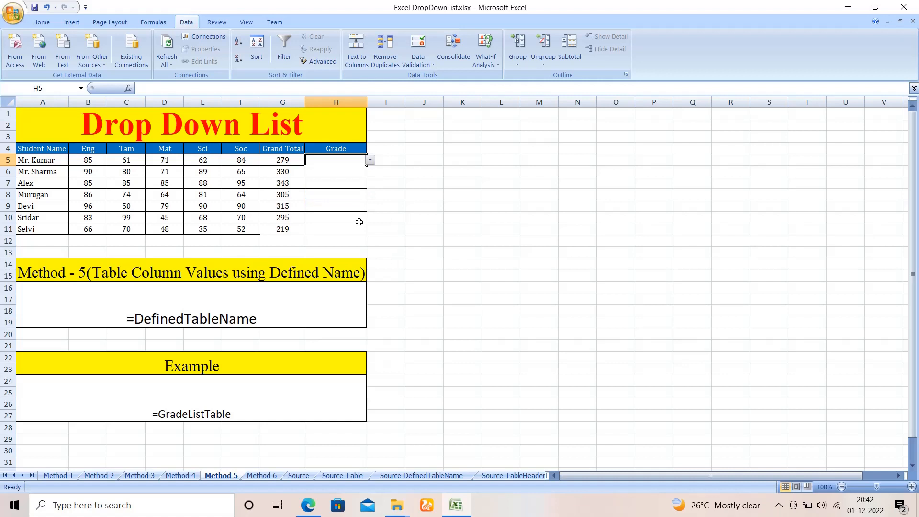
- Add the entry Testing in cell A8, directly below the grade table on the Source-Table sheet
left_click(421, 476)
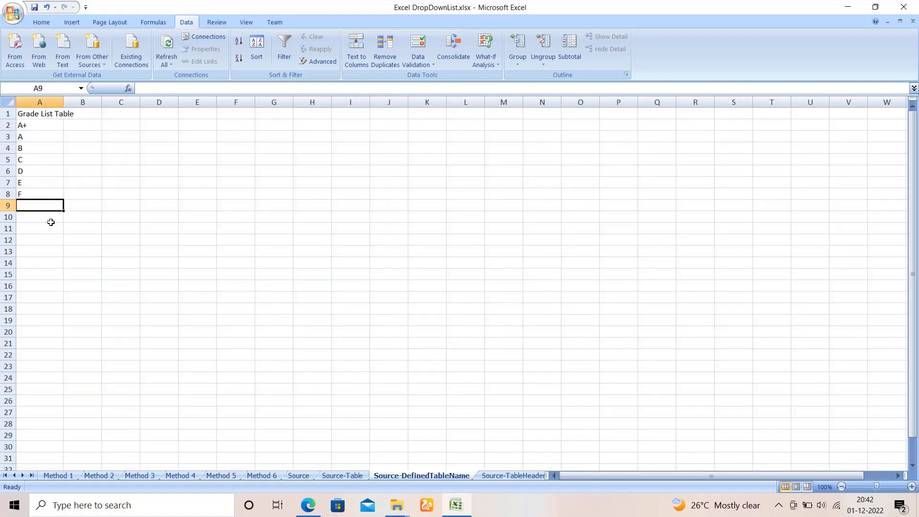
left_click(343, 475)
left_click(16, 196)
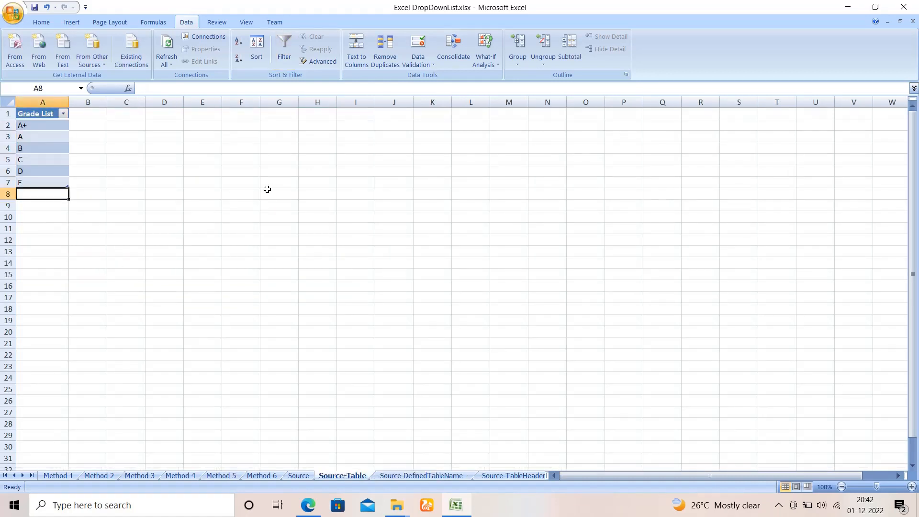
type("F")
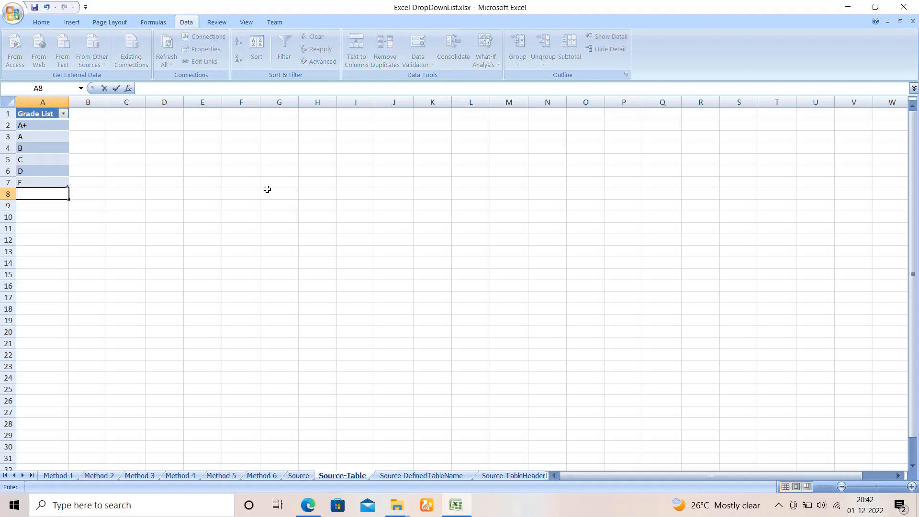
type("esting")
key("Return")
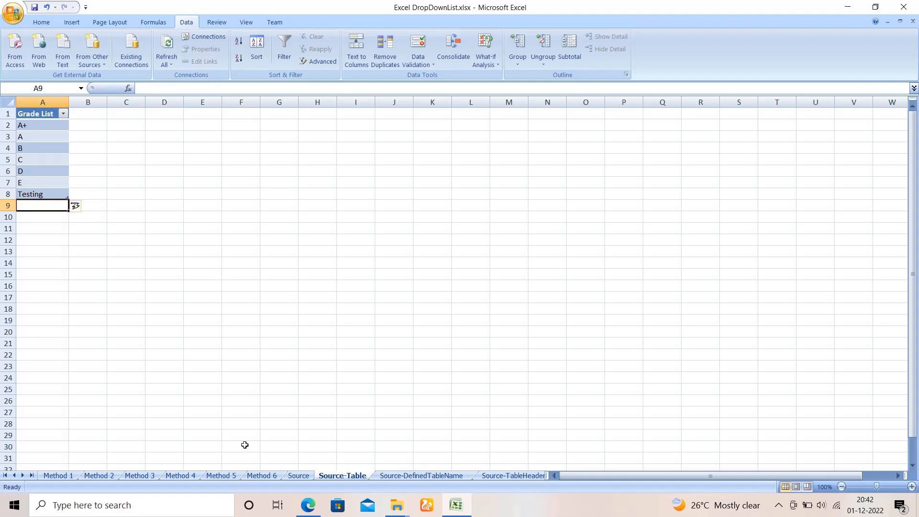
- Return to the Method 5 sheet and choose Testing from the H5 drop-down
left_click(228, 475)
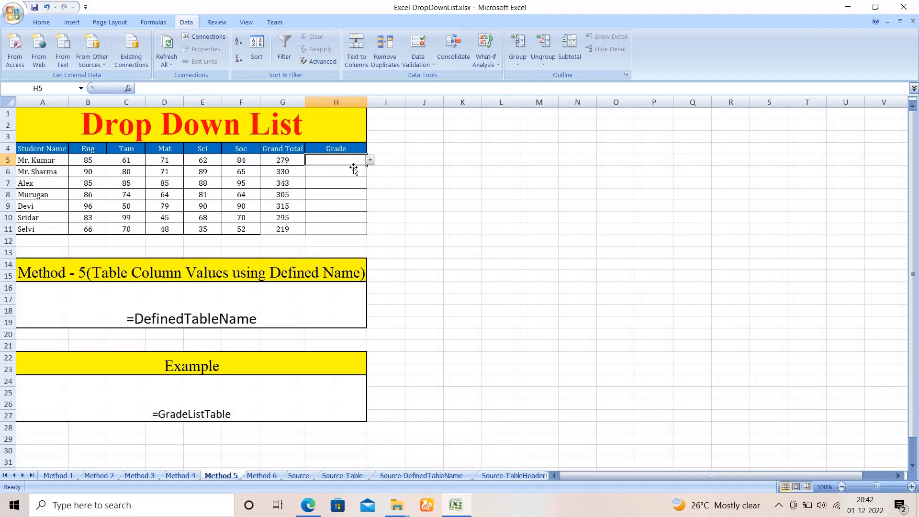
left_click(370, 160)
left_click(337, 216)
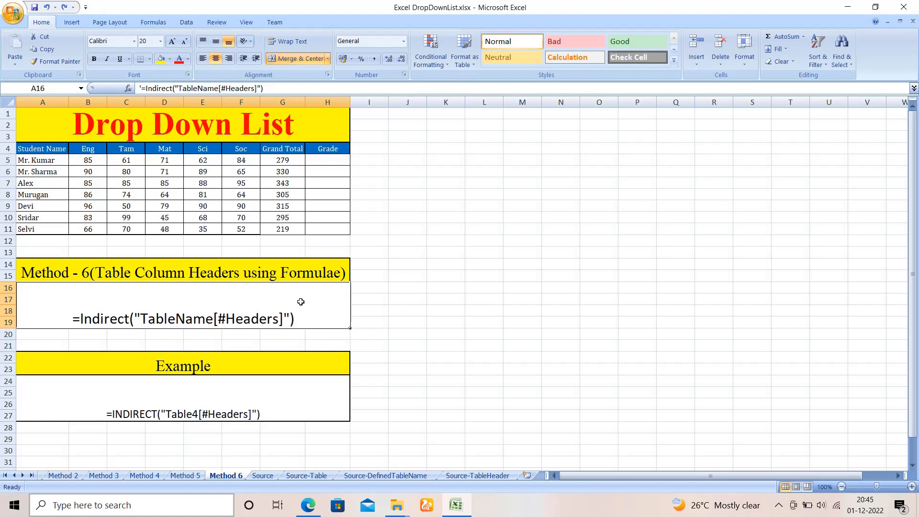
- Review the INDIRECT table-headers formula pattern on the Method 6 sheet and open the Source-TableHeader sheet
double_click(115, 319)
left_click_drag(86, 318, 281, 319)
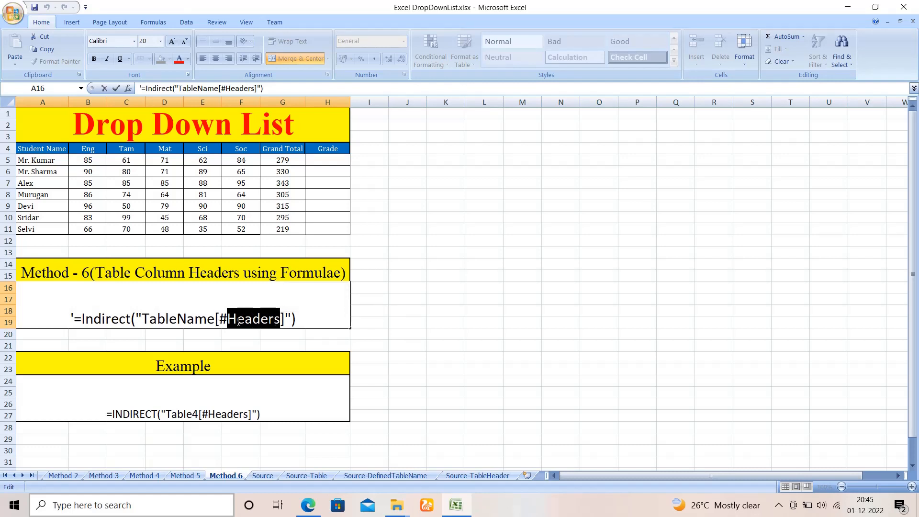
left_click_drag(222, 319, 280, 318)
left_click(299, 311)
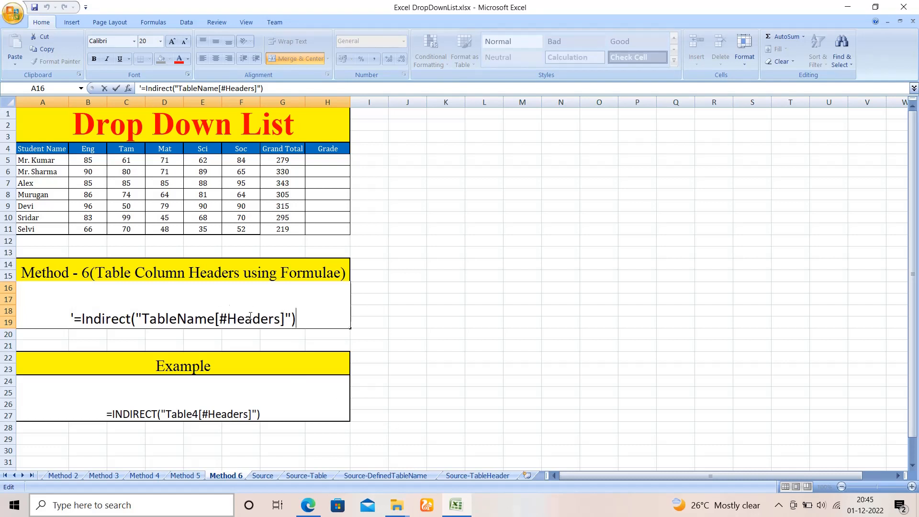
left_click(477, 475)
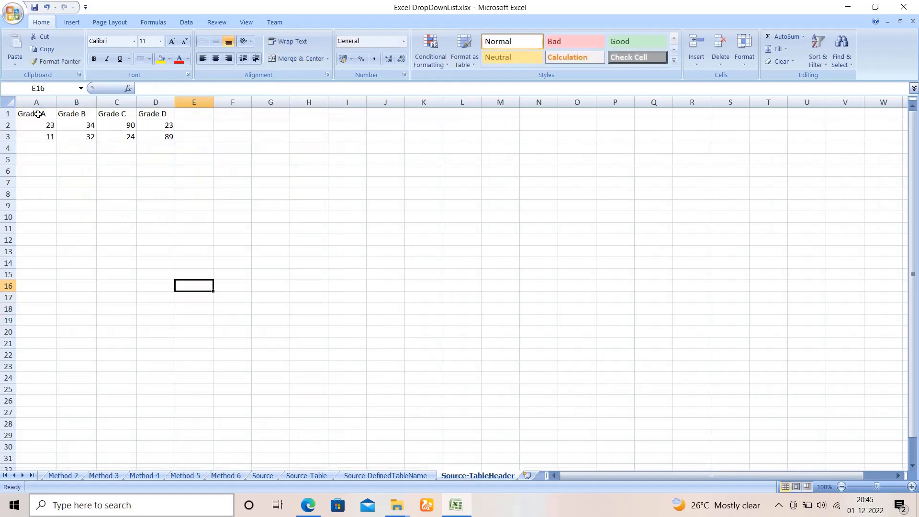
- Convert range A1:D3 on the Source-TableHeader sheet into a table with headers, and inspect its header and data rows
left_click_drag(38, 115, 165, 138)
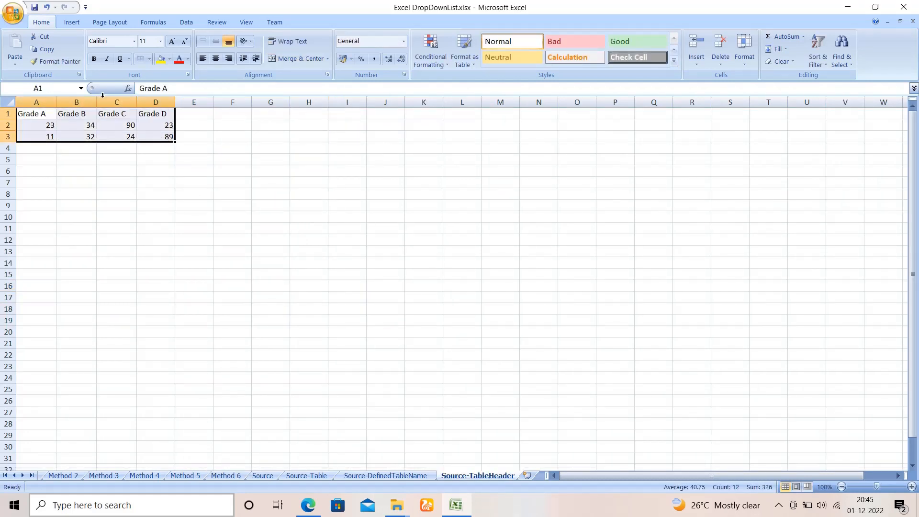
left_click(72, 22)
left_click(46, 48)
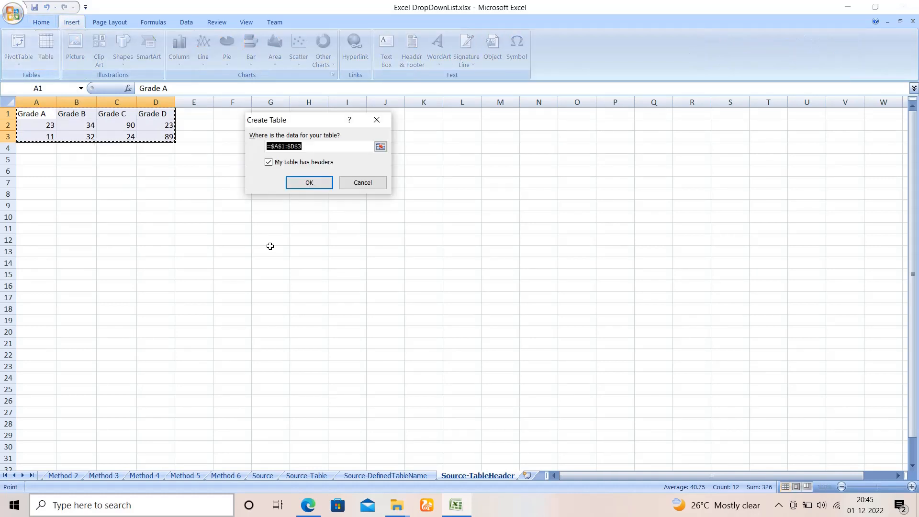
left_click(294, 187)
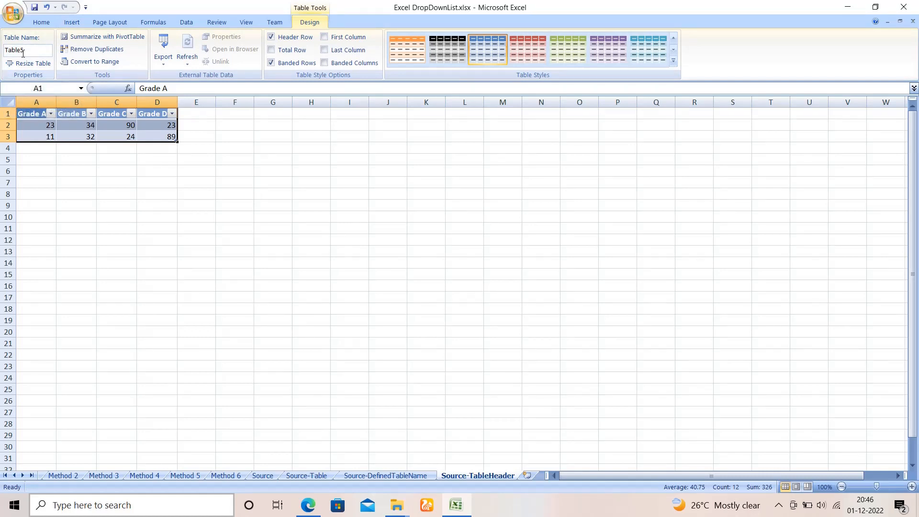
left_click_drag(36, 115, 152, 113)
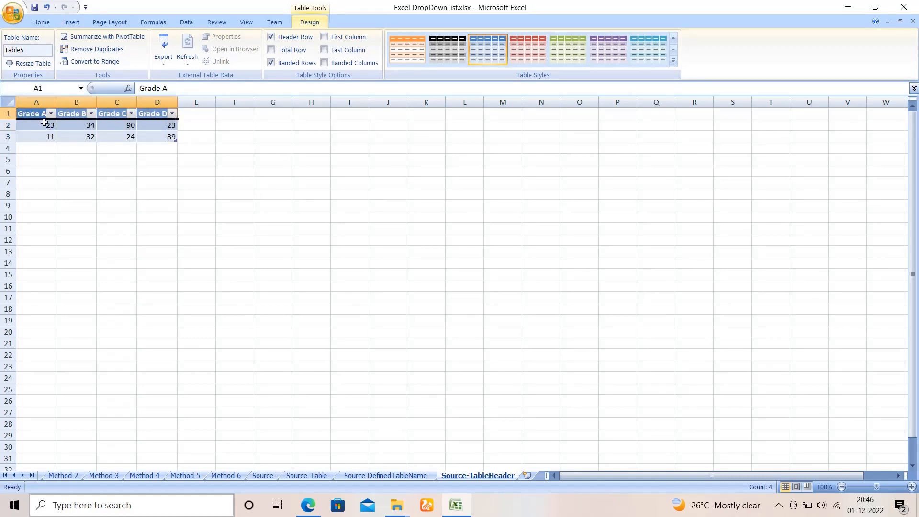
left_click_drag(44, 123, 150, 133)
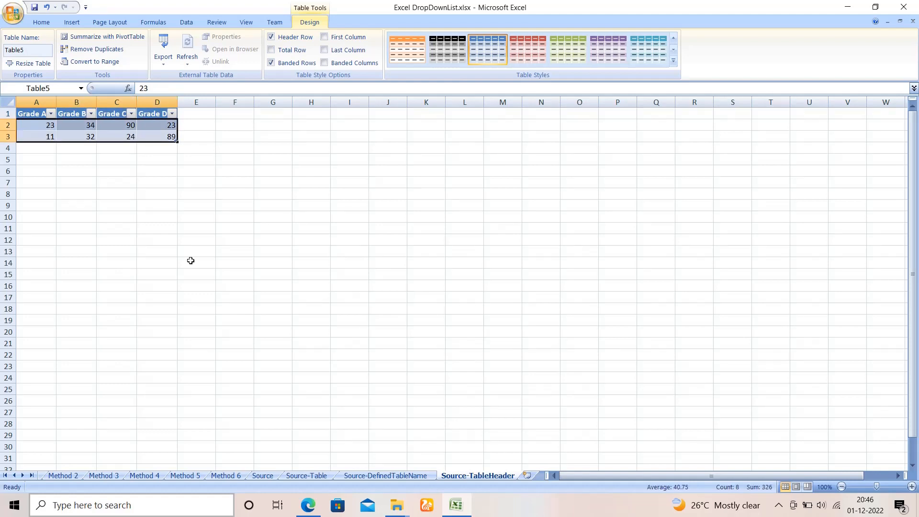
- Apply List data validation to cell H5 on the Method 6 sheet with the source =Indirect("Table5[#Headers]")
left_click(236, 476)
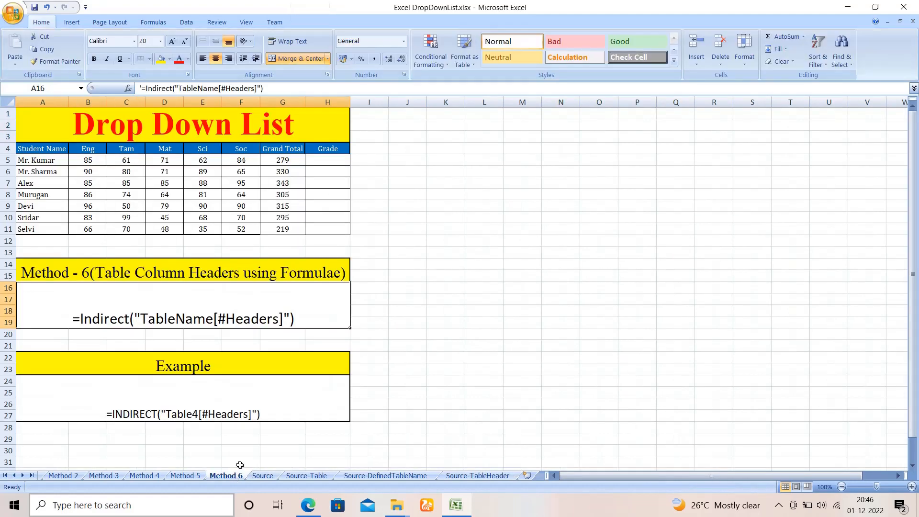
left_click(317, 163)
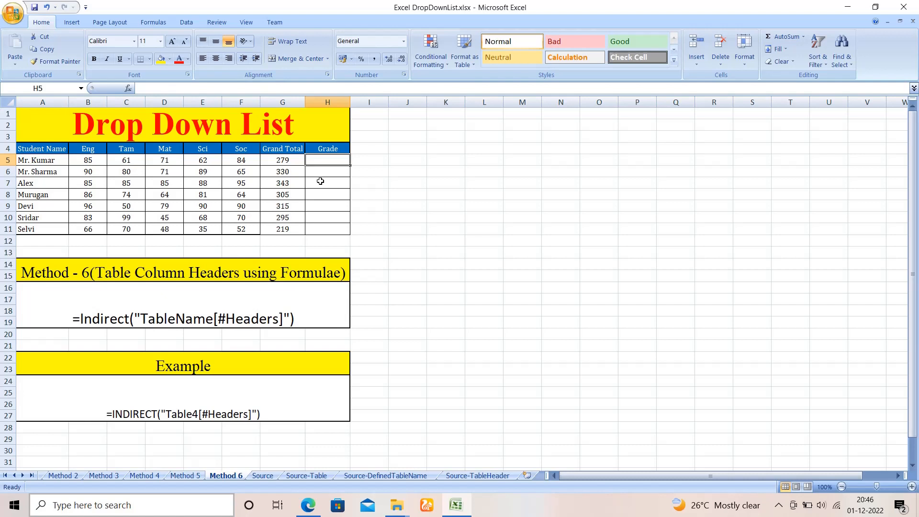
left_click(191, 21)
left_click(418, 61)
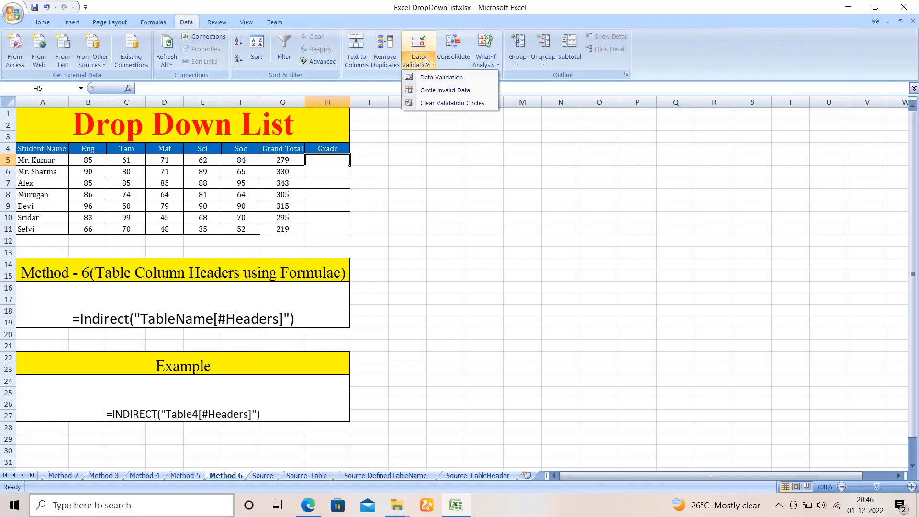
left_click(439, 77)
left_click(289, 125)
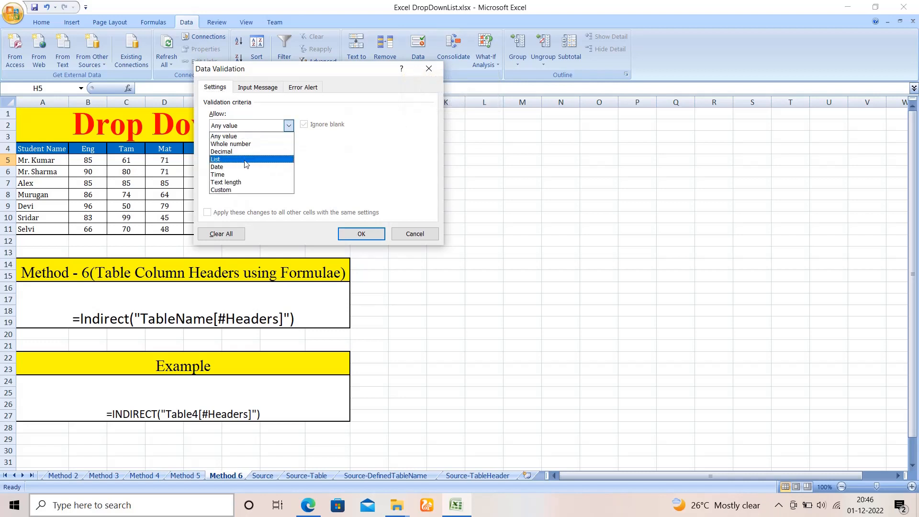
left_click(248, 164)
left_click(278, 173)
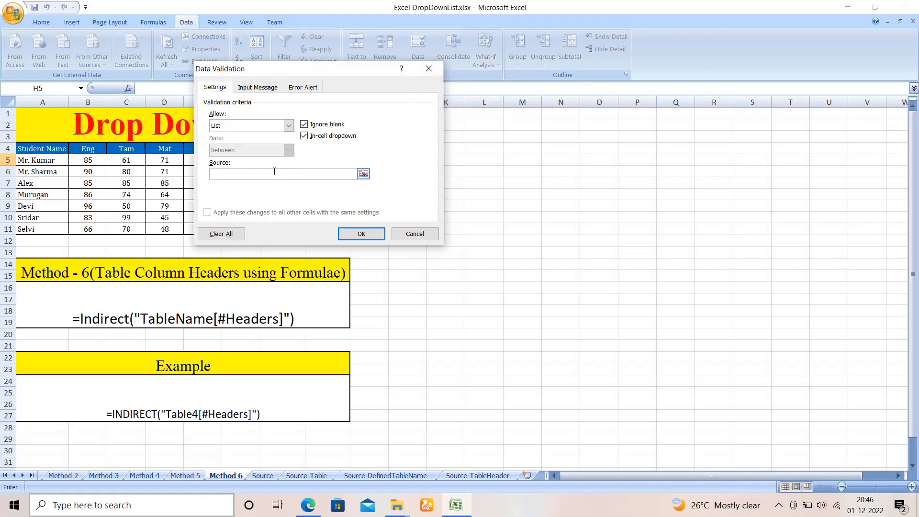
type("=Indirect(\"Table5[#Headers")
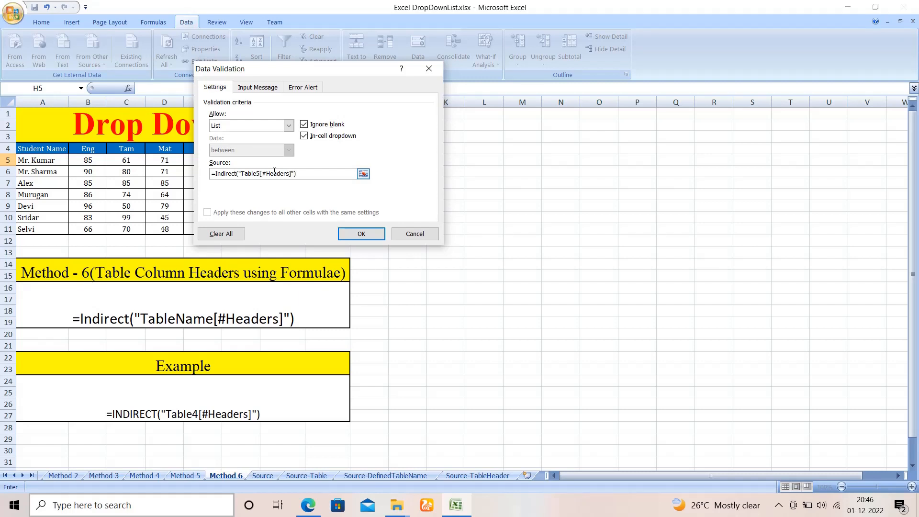
left_click(363, 233)
- Choose Grade C from the H5 drop-down for the first student
left_click(353, 160)
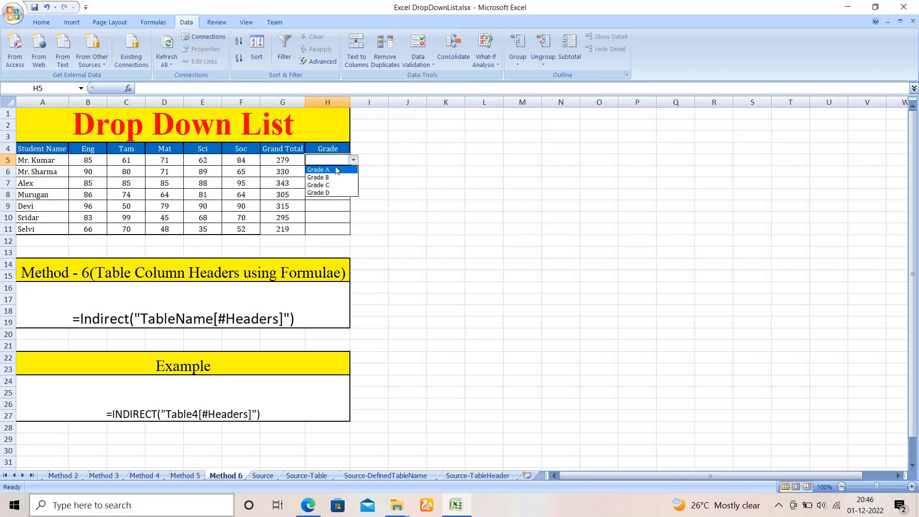
left_click(338, 185)
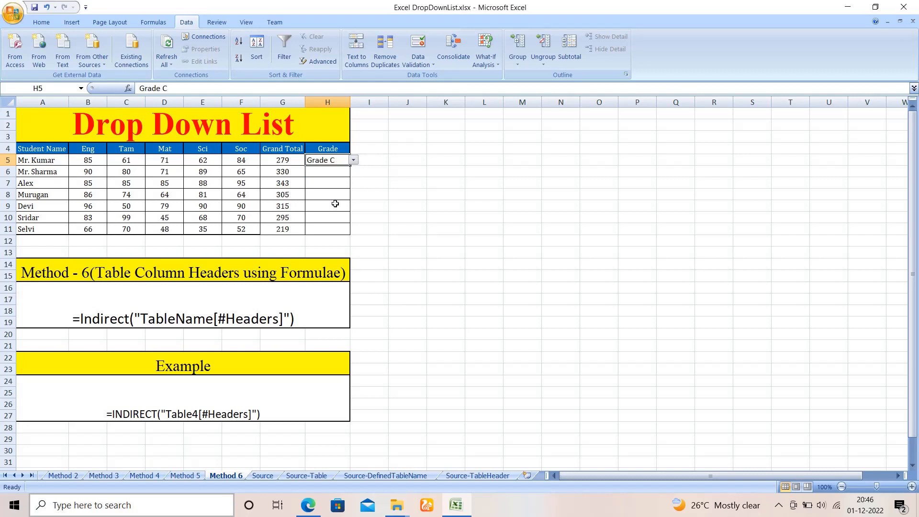
left_click(338, 205)
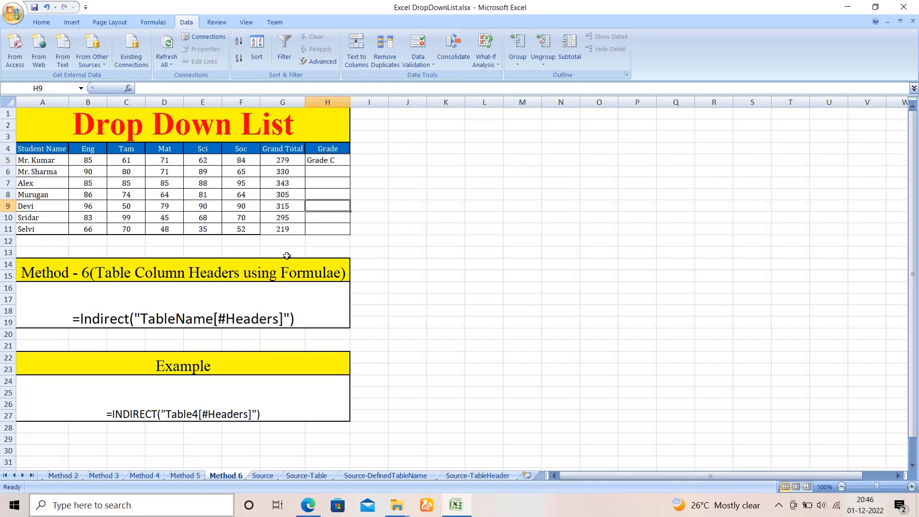
- Give H5's data validation an input message titled Grades with the text Please Enter Grade
left_click(335, 164)
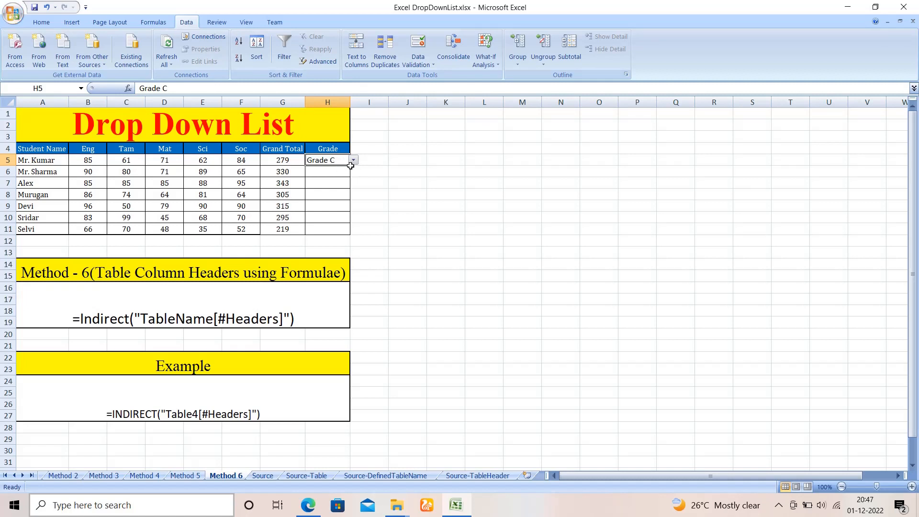
left_click(416, 63)
left_click(435, 77)
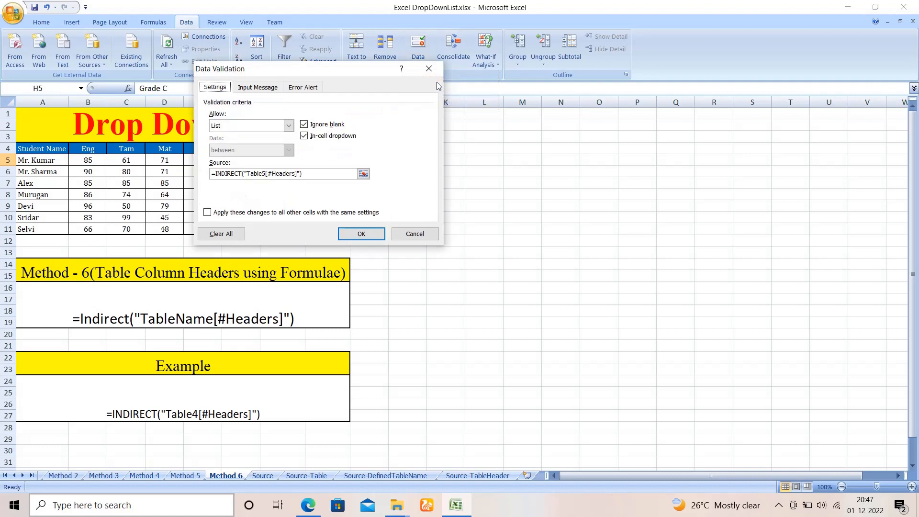
left_click(254, 88)
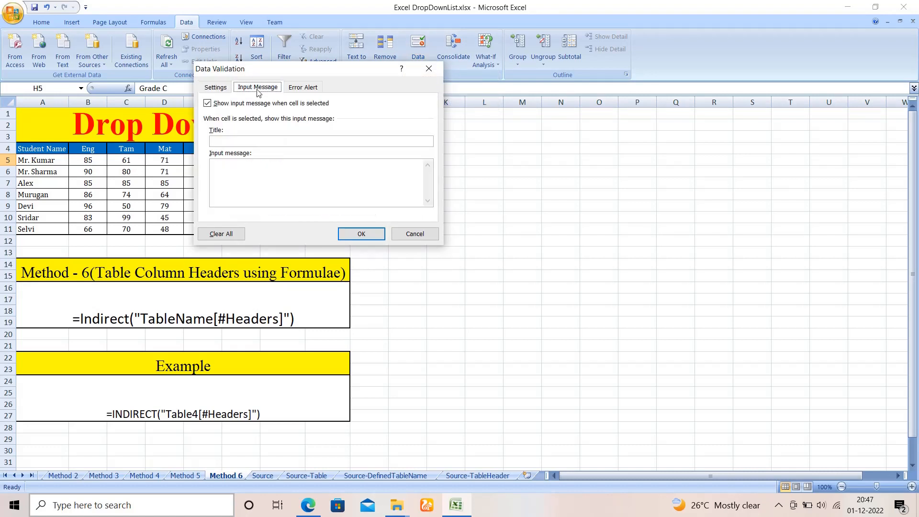
left_click(250, 141)
type("Grade")
type("se E")
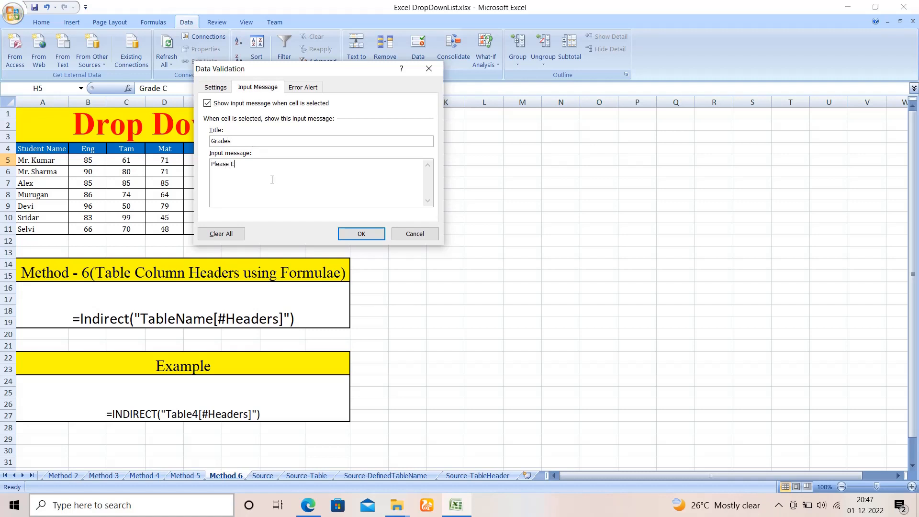
type("nter Grade")
- Add an error alert titled Error with the message Please Select Valid Grade to H5's validation and apply the settings
left_click(314, 90)
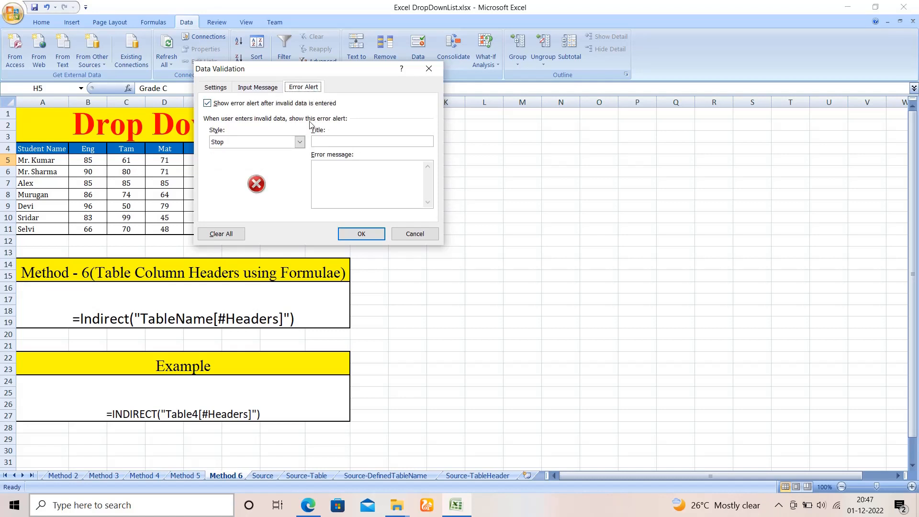
left_click(356, 140)
left_click(399, 169)
type("Please Select ")
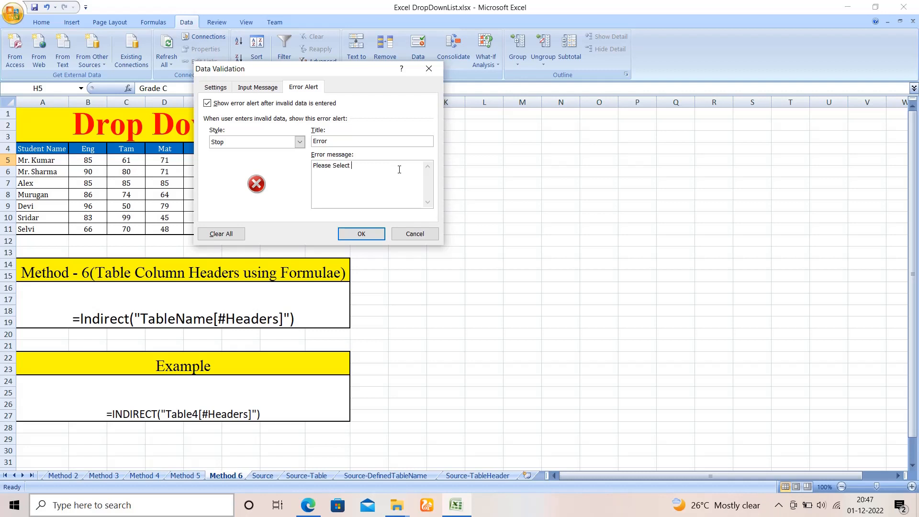
type("Valid Grade")
left_click(258, 88)
left_click(302, 89)
left_click(361, 236)
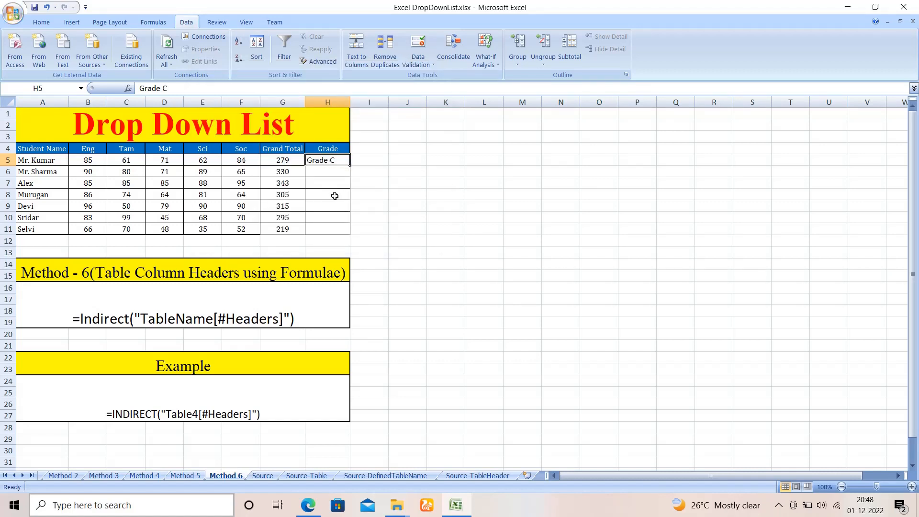
- Reselect H5 to check its input message, and test the error alert by trying to enter Grade 5 and choosing to retry
left_click(320, 182)
left_click(334, 162)
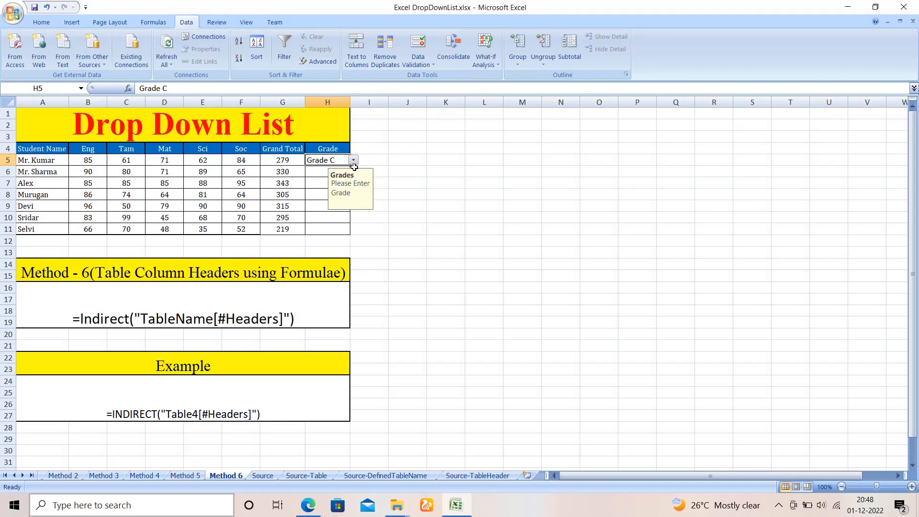
double_click(341, 159)
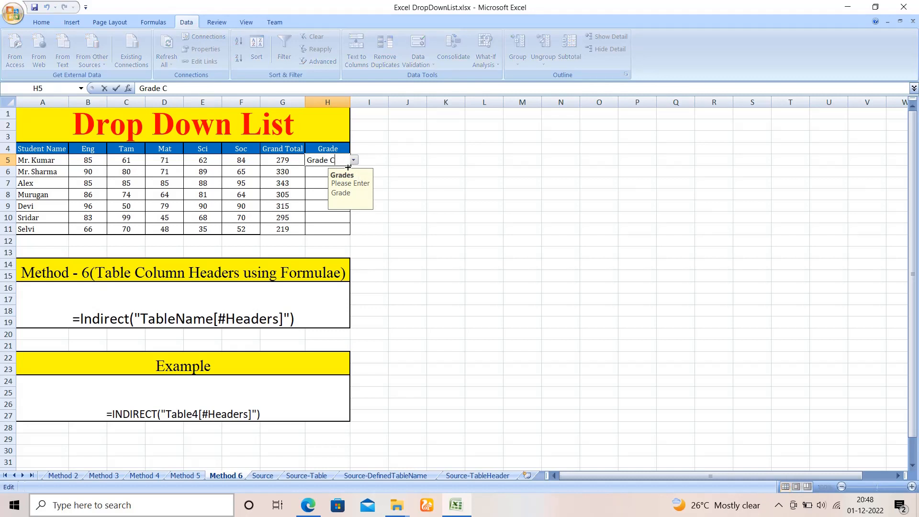
key("BackSpace")
type("5")
key("Return")
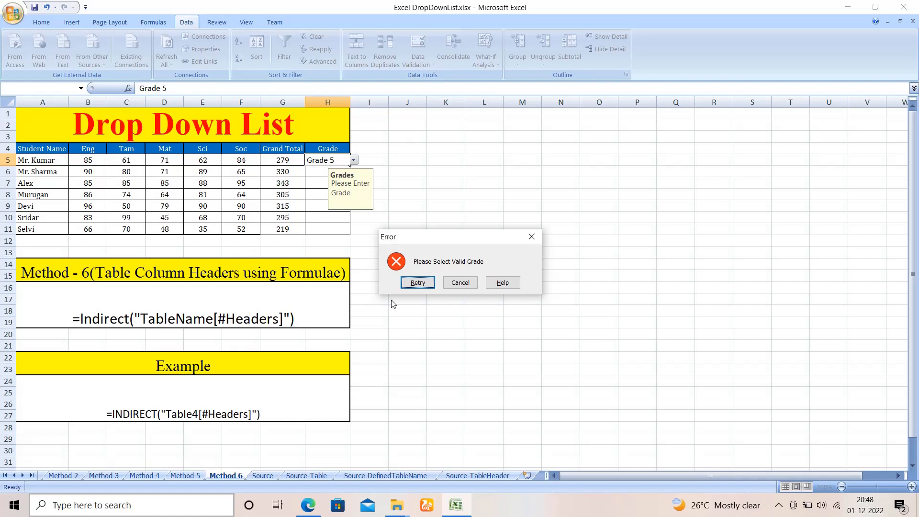
left_click(419, 283)
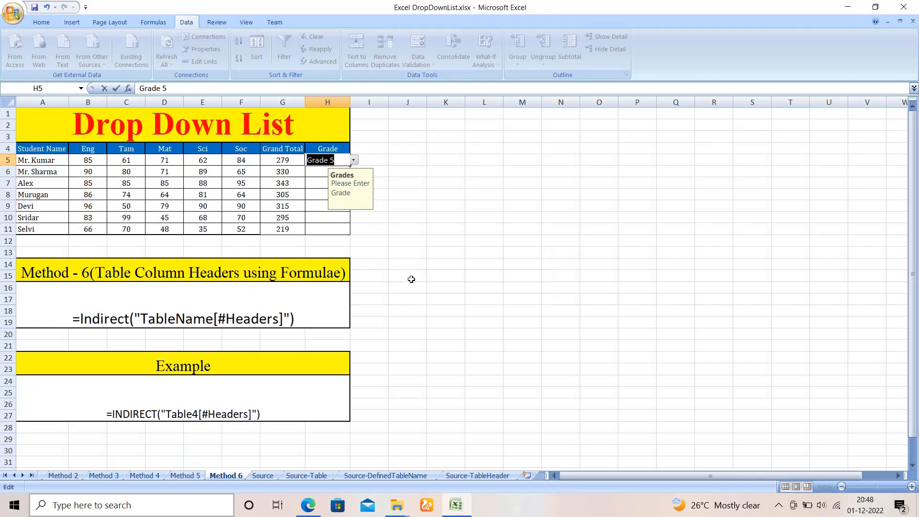